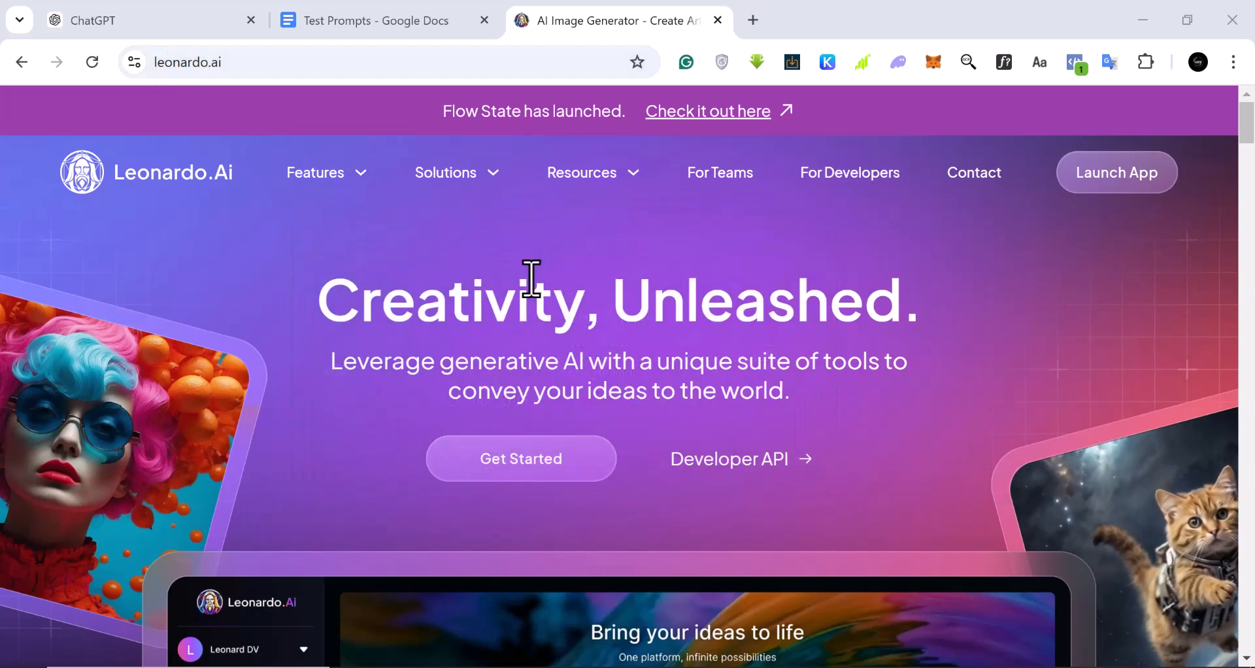
Look over the Leonardo.Ai homepage and launch its web app
scroll(533, 277, down, 2)
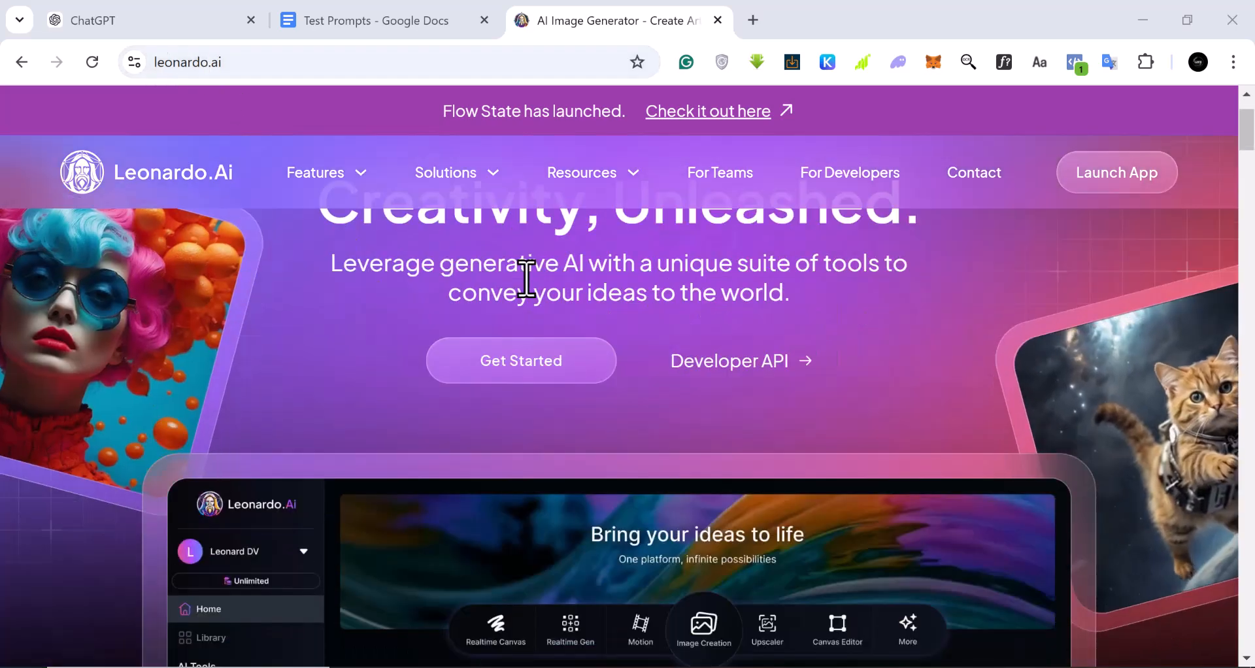
scroll(524, 275, up, 2)
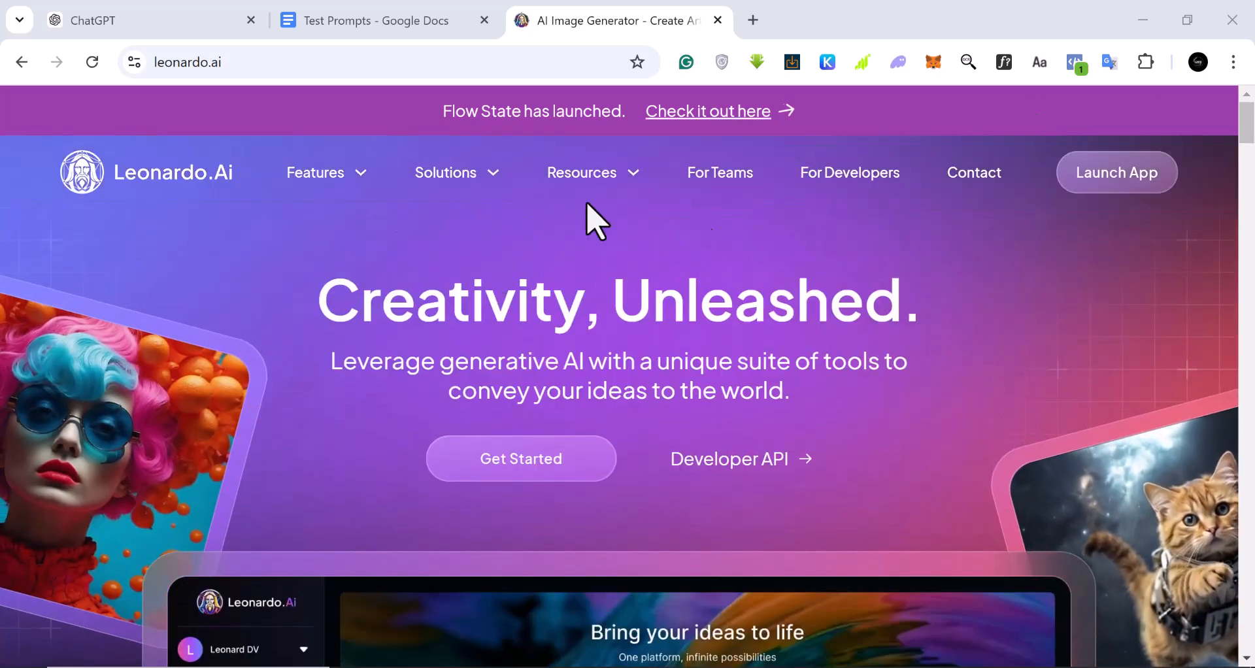
scroll(488, 229, down, 4)
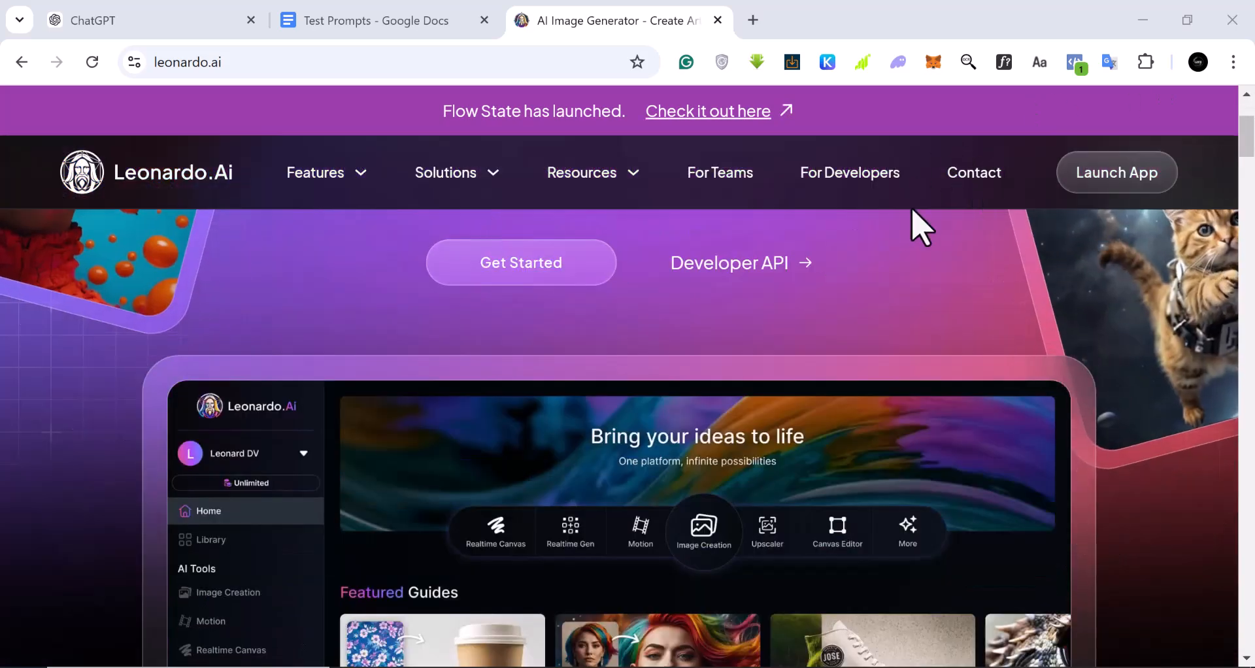
scroll(915, 224, up, 4)
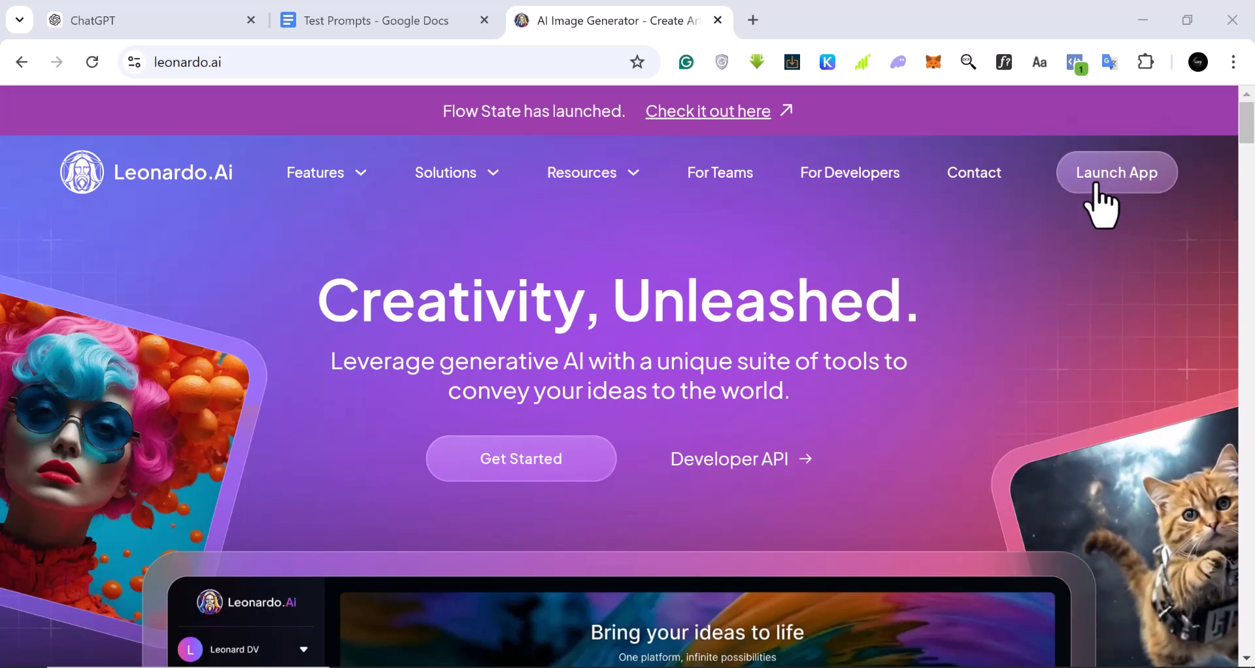
click(1128, 181)
click(1129, 183)
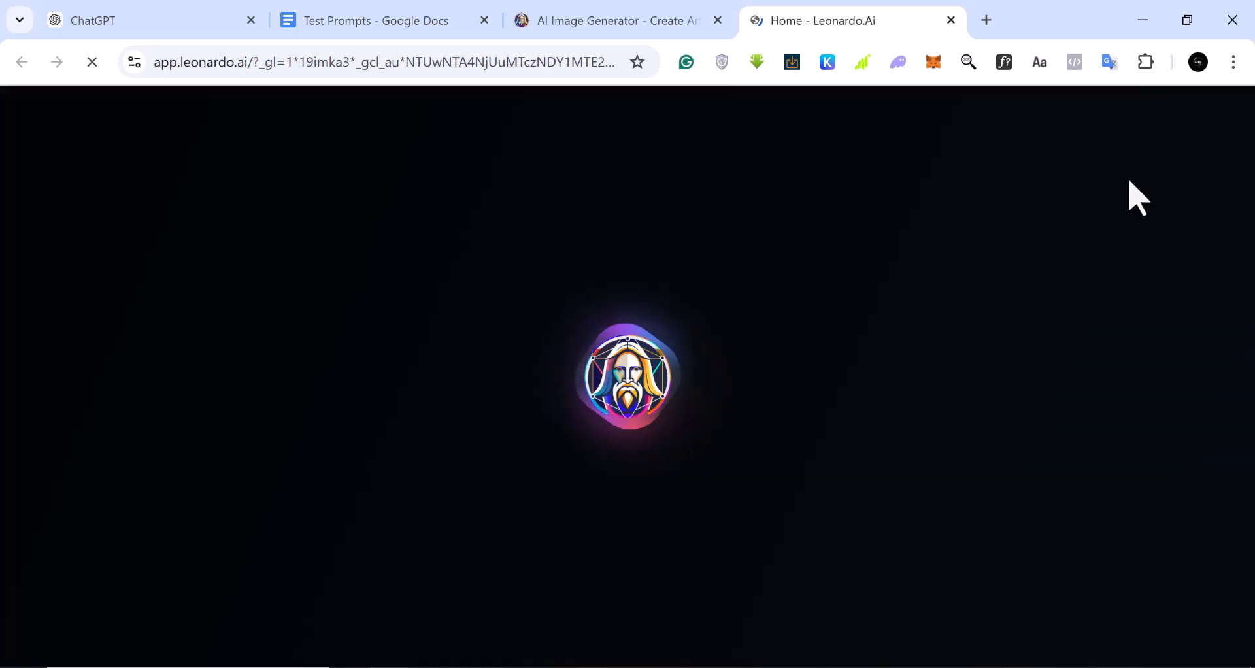
Review the Test Prompts document from its start, highlight the African folktale introduction line, and return to the Leonardo.Ai app
click(381, 28)
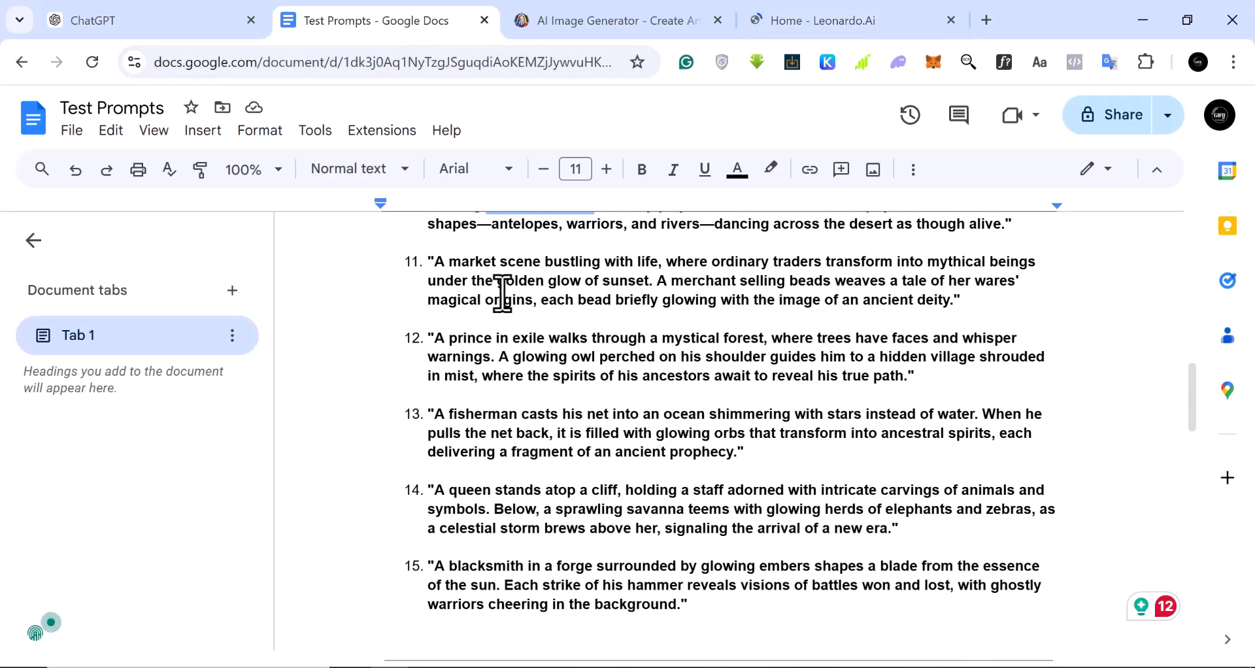
scroll(500, 293, up, 6)
scroll(500, 293, up, 7)
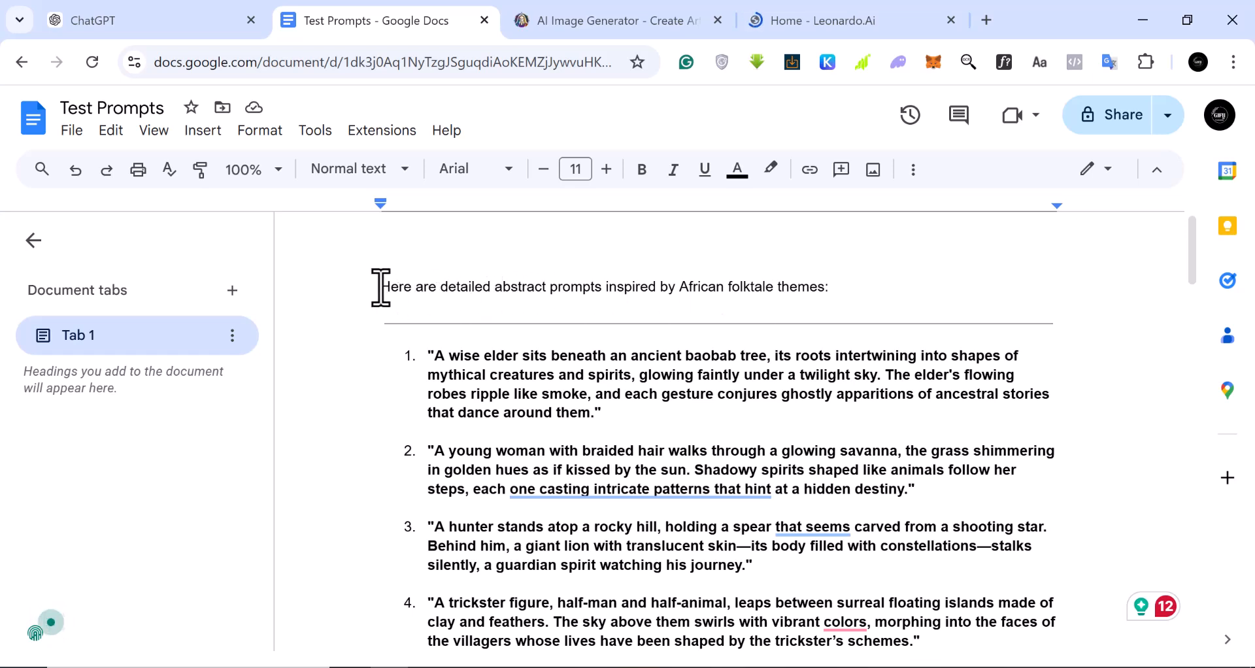
drag(381, 288, 835, 297)
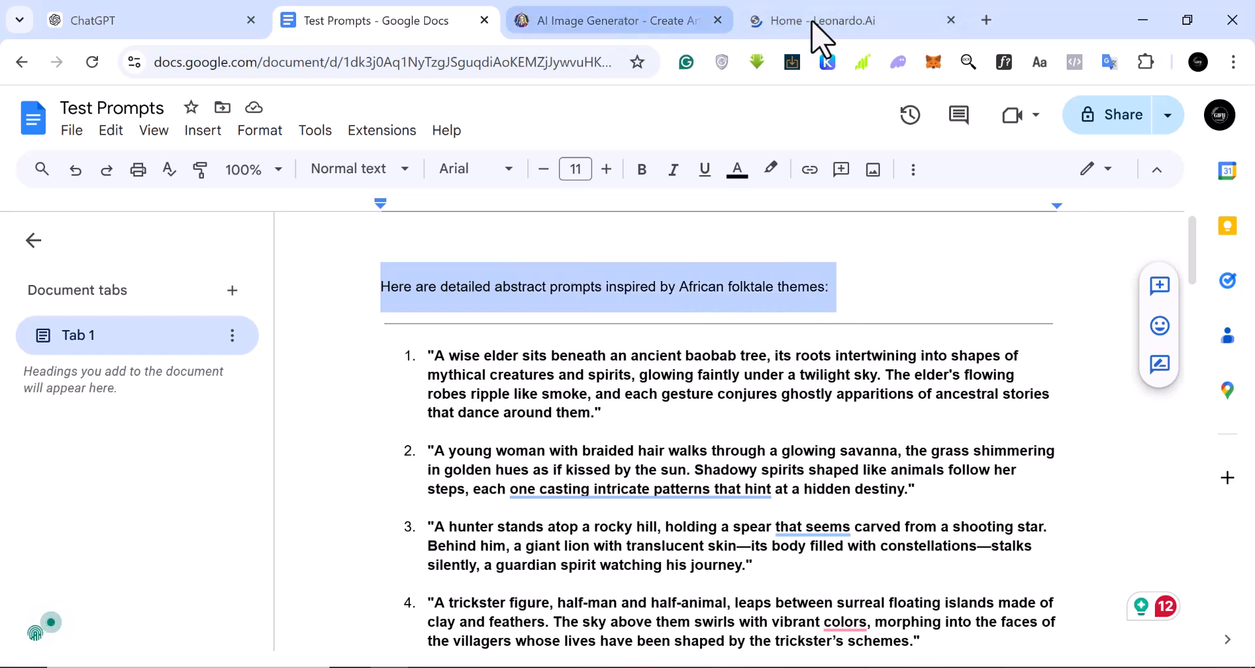
click(830, 36)
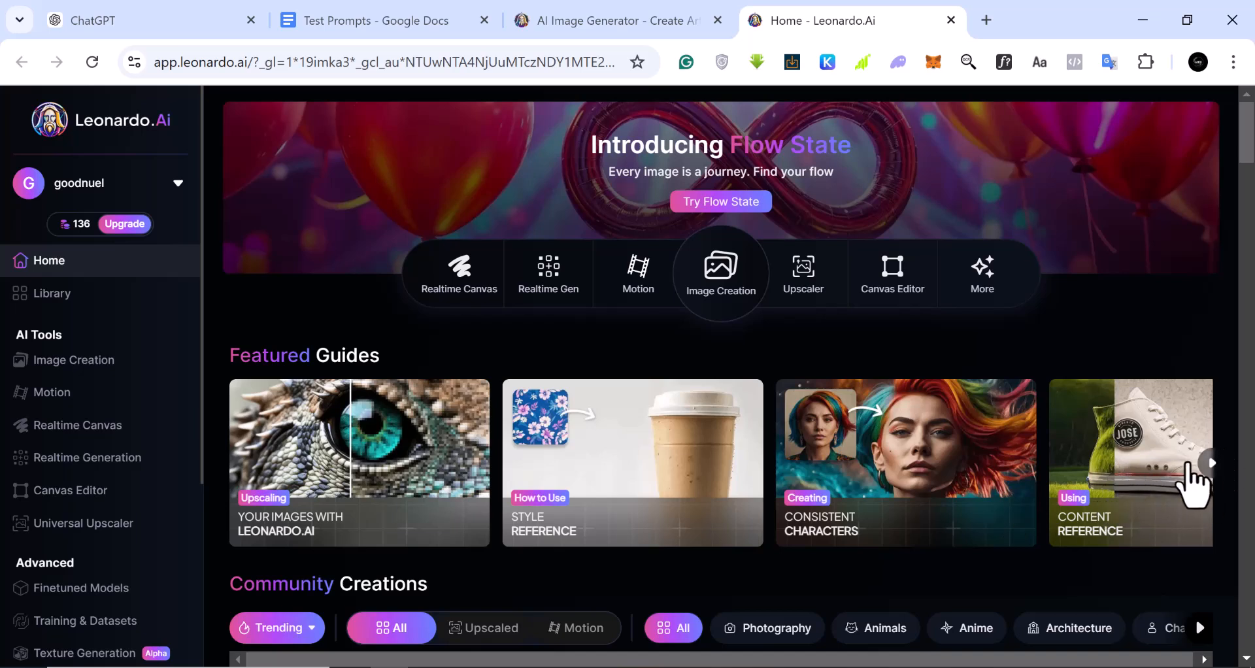
Browse the featured guides, check the plan's token allowance, and open the Image Creation tool
click(1213, 461)
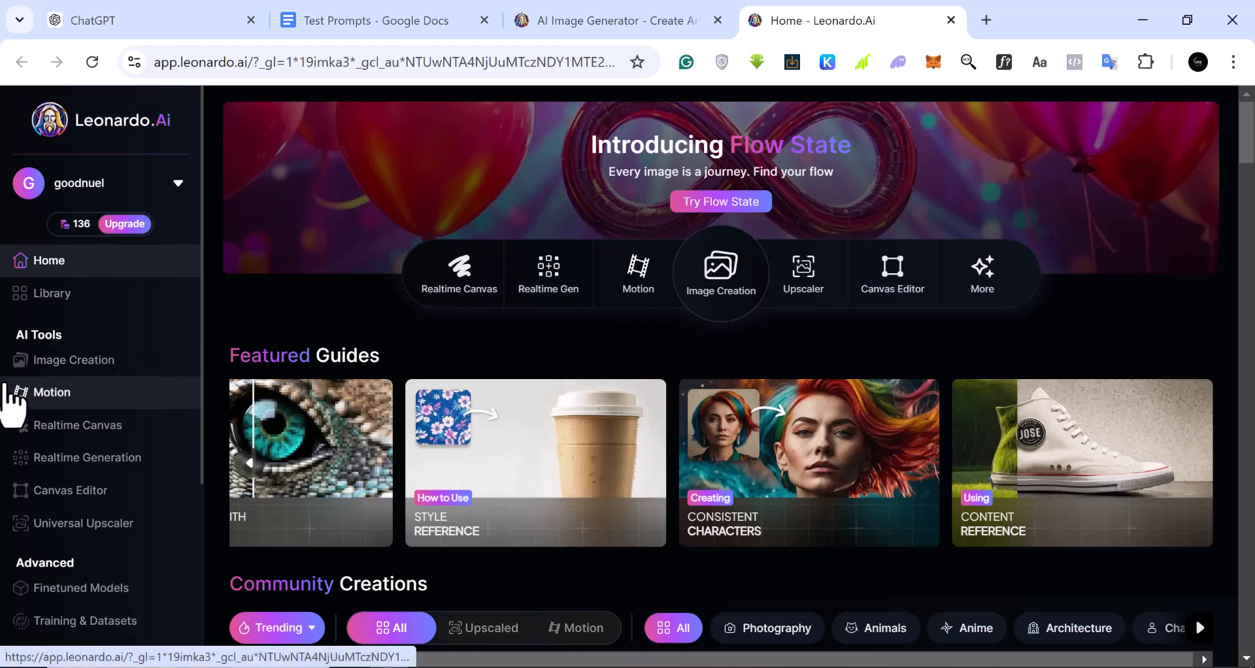
mouse_move(66, 224)
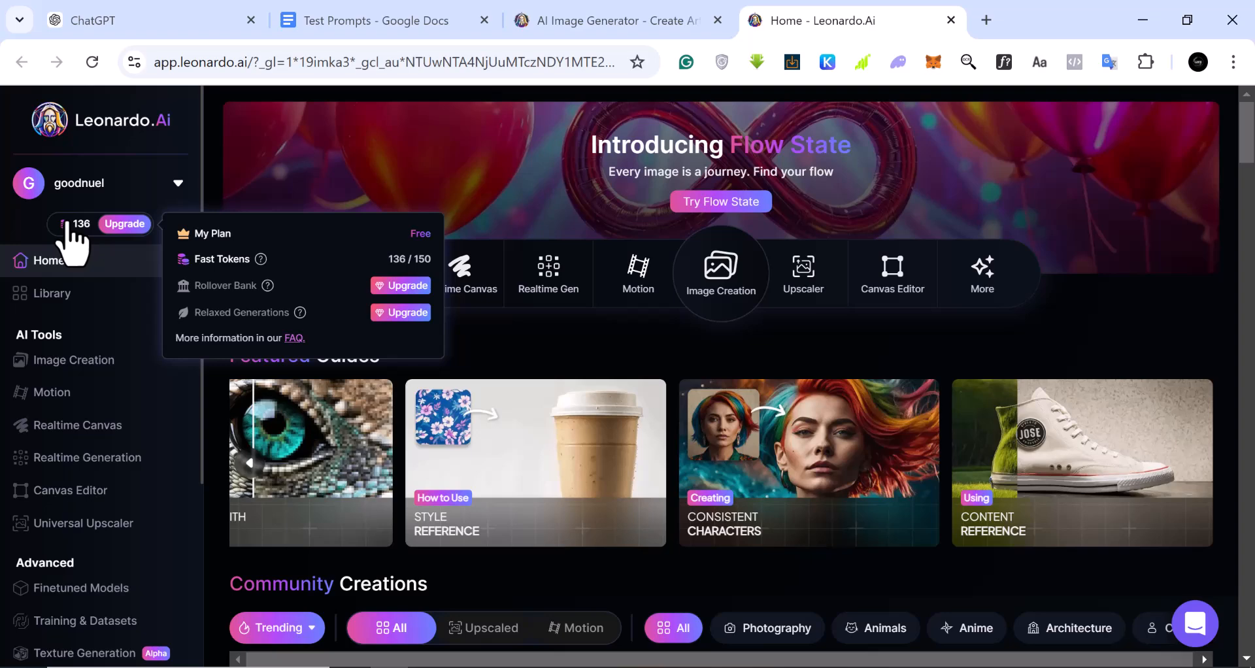
scroll(93, 448, down, 3)
scroll(92, 462, up, 3)
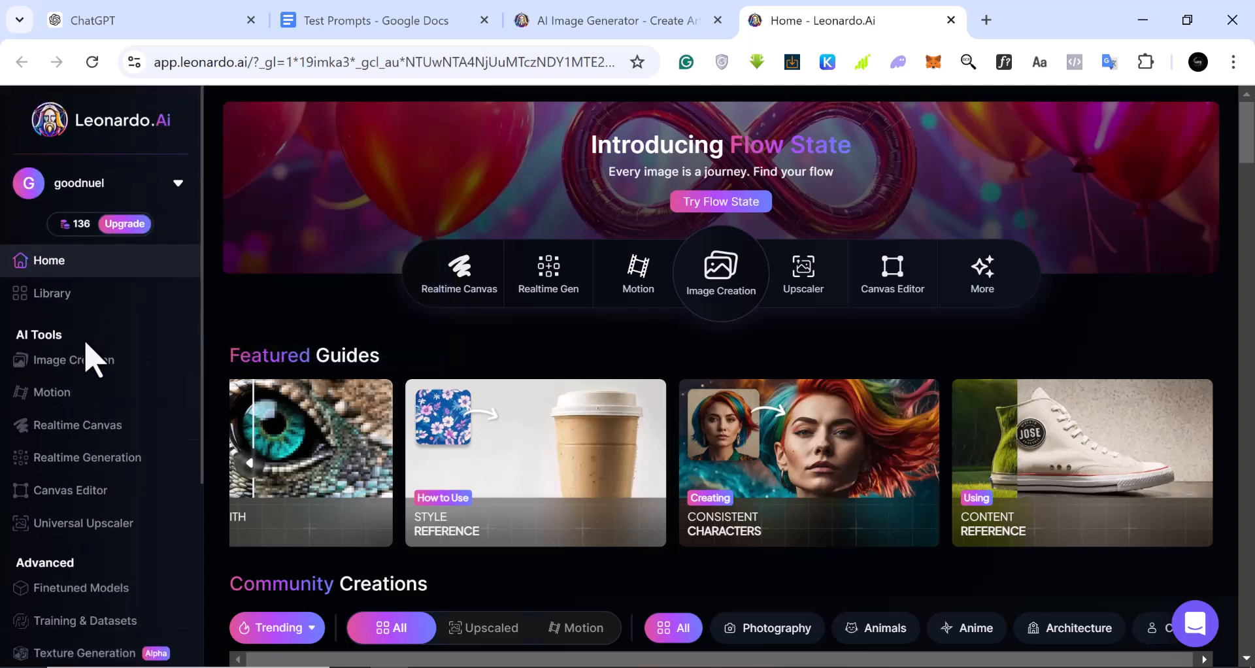
click(719, 296)
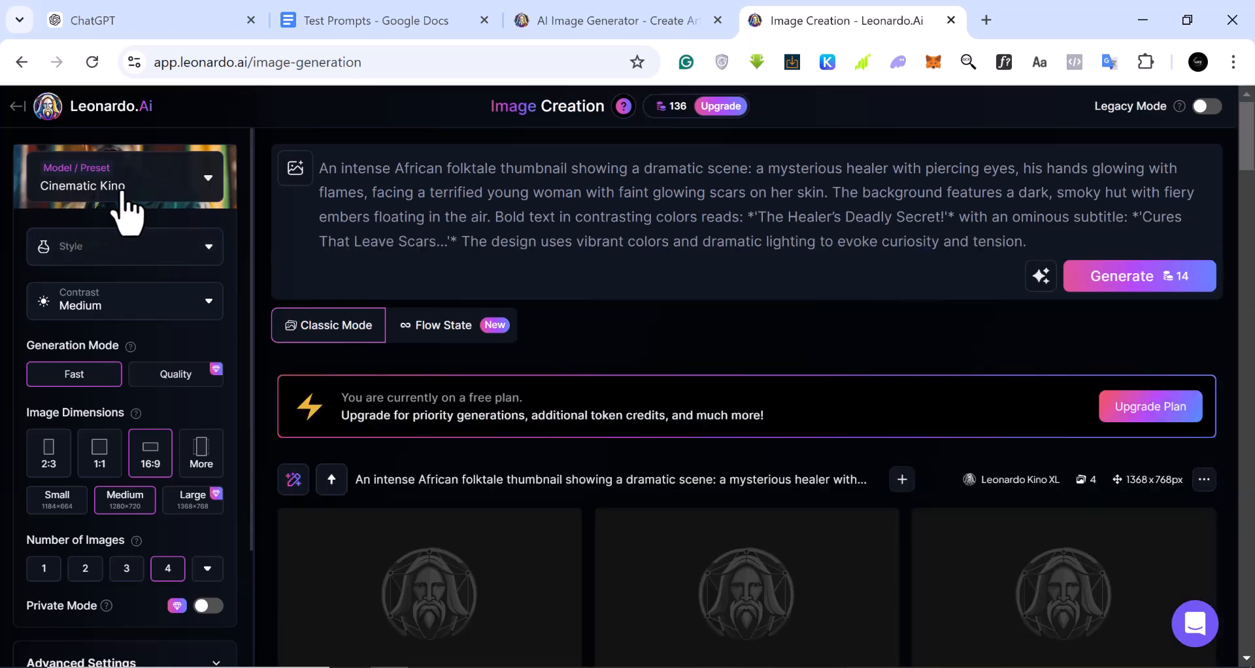
Browse the featured models and presets and choose Concept Art for the image generation
click(208, 180)
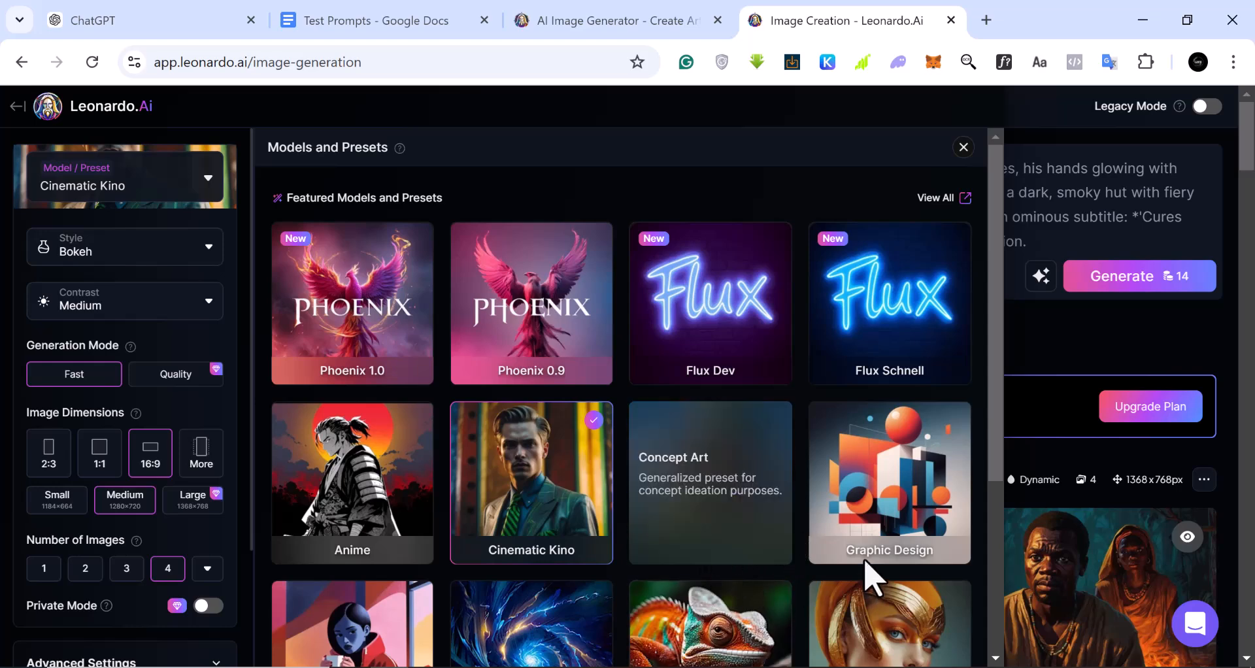
scroll(575, 618, down, 1)
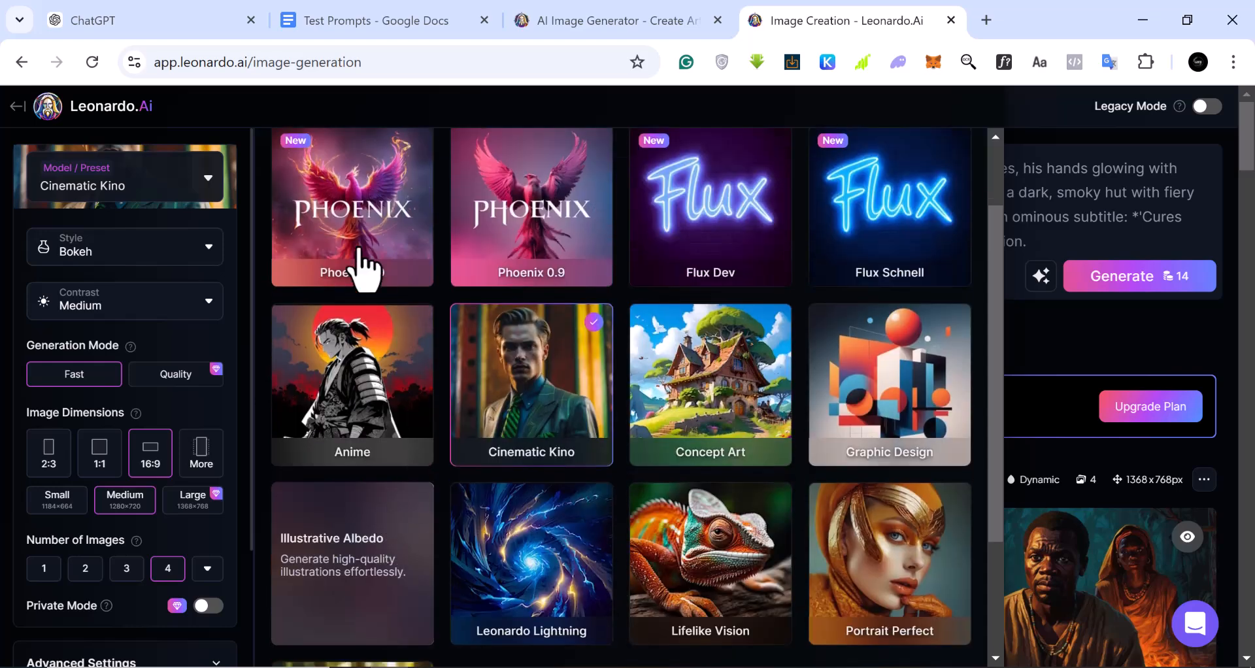
scroll(647, 594, down, 1)
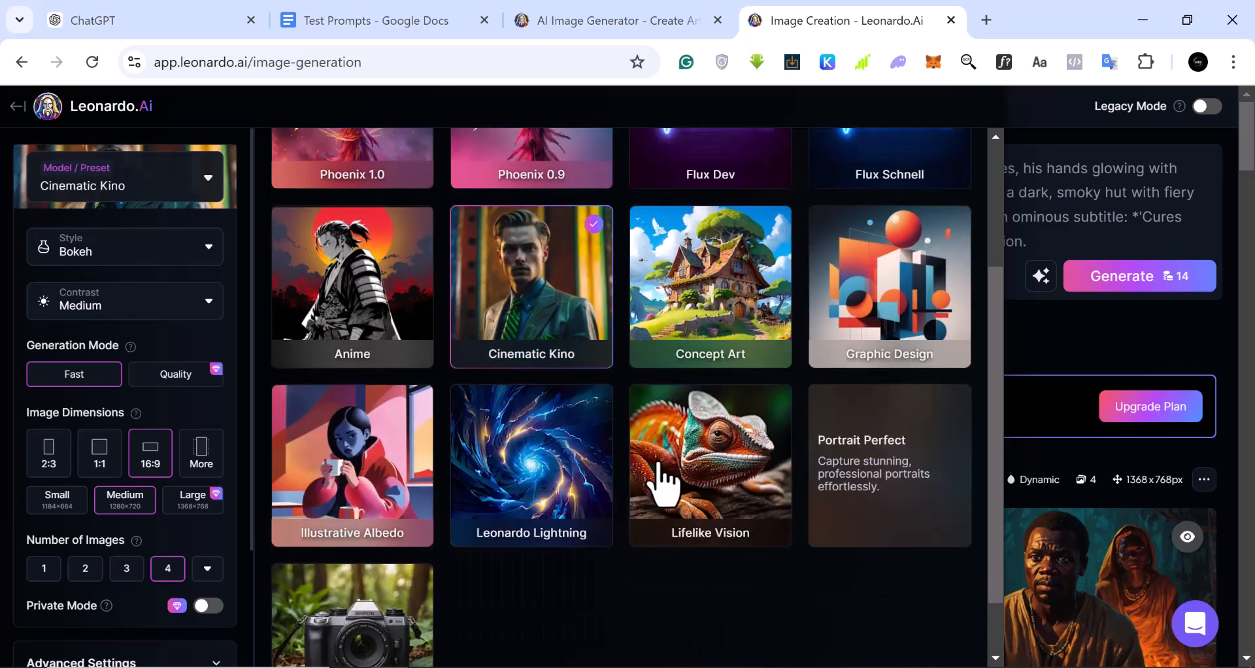
scroll(666, 461, up, 2)
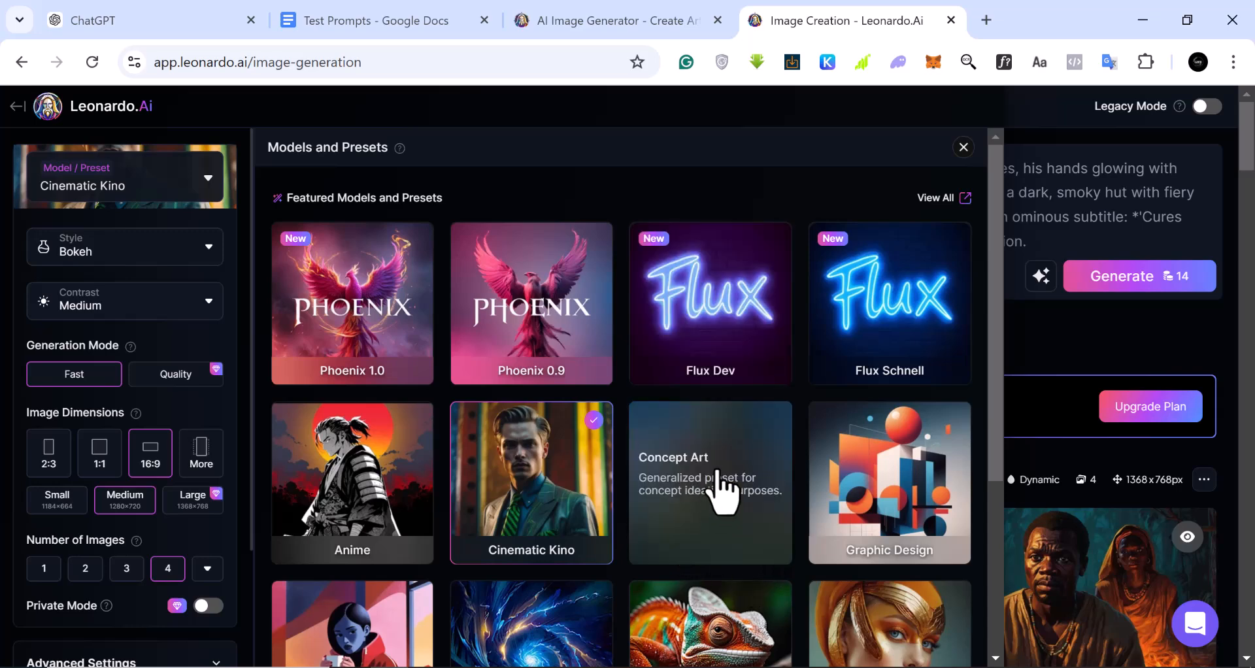
click(723, 490)
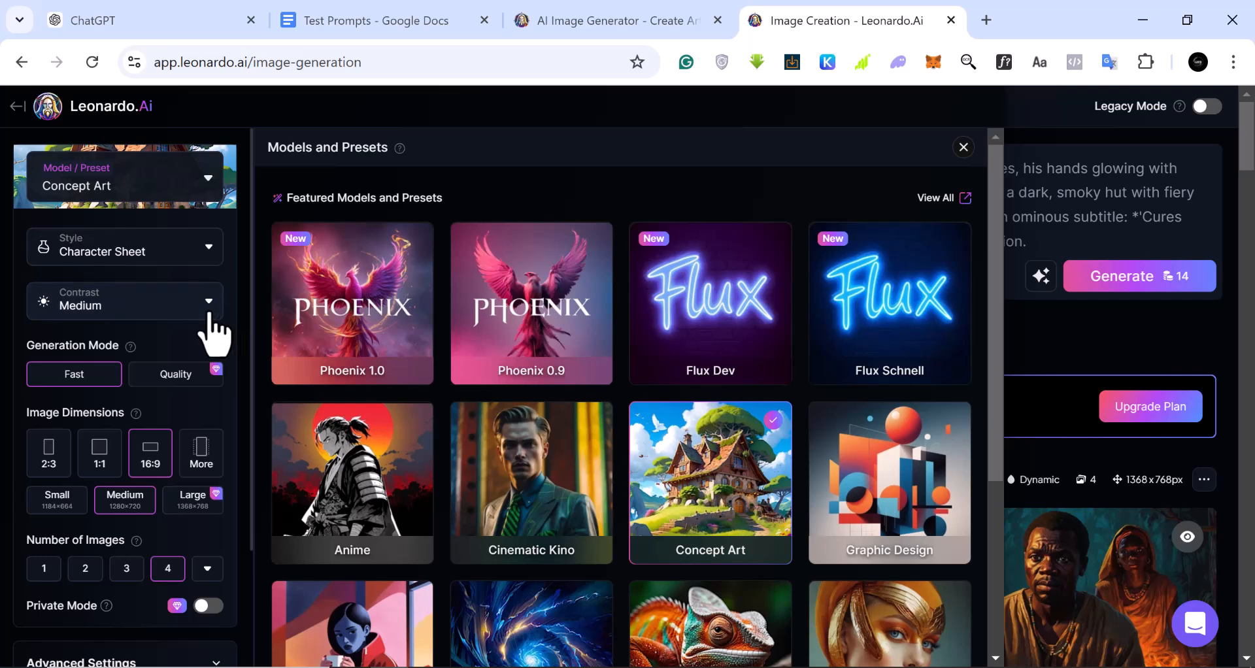
Try the 1:1 image dimensions, switch back to 16:9, and review the remaining generation settings
scroll(210, 333, down, 2)
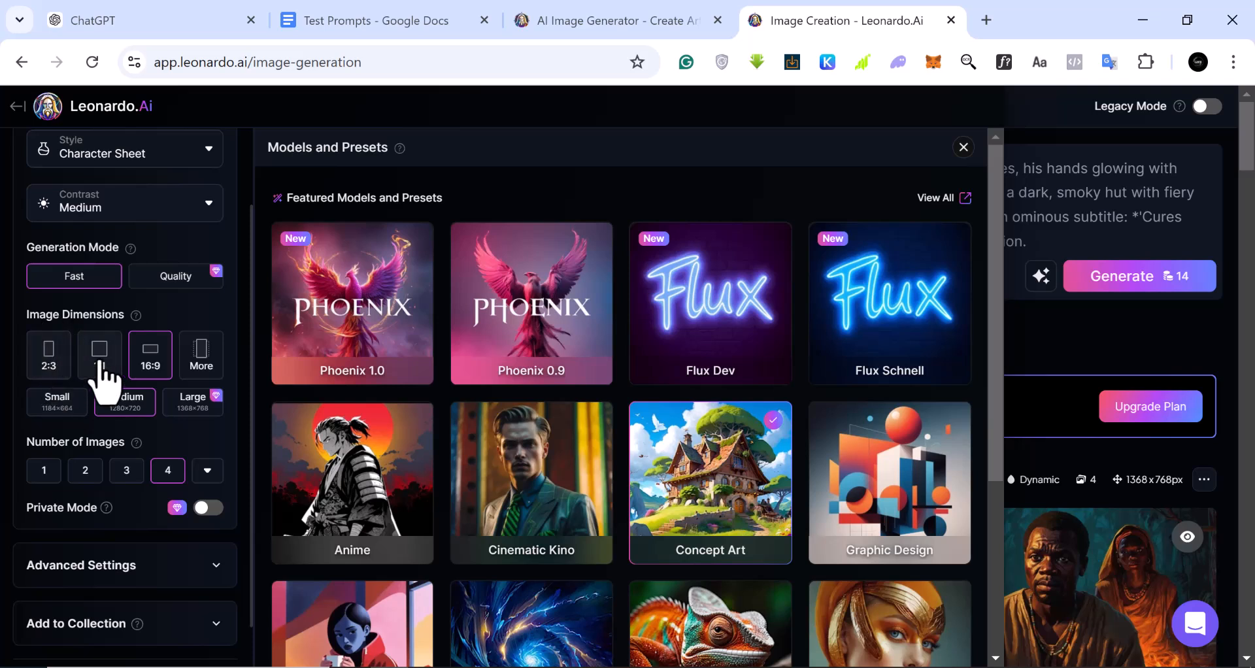
click(104, 381)
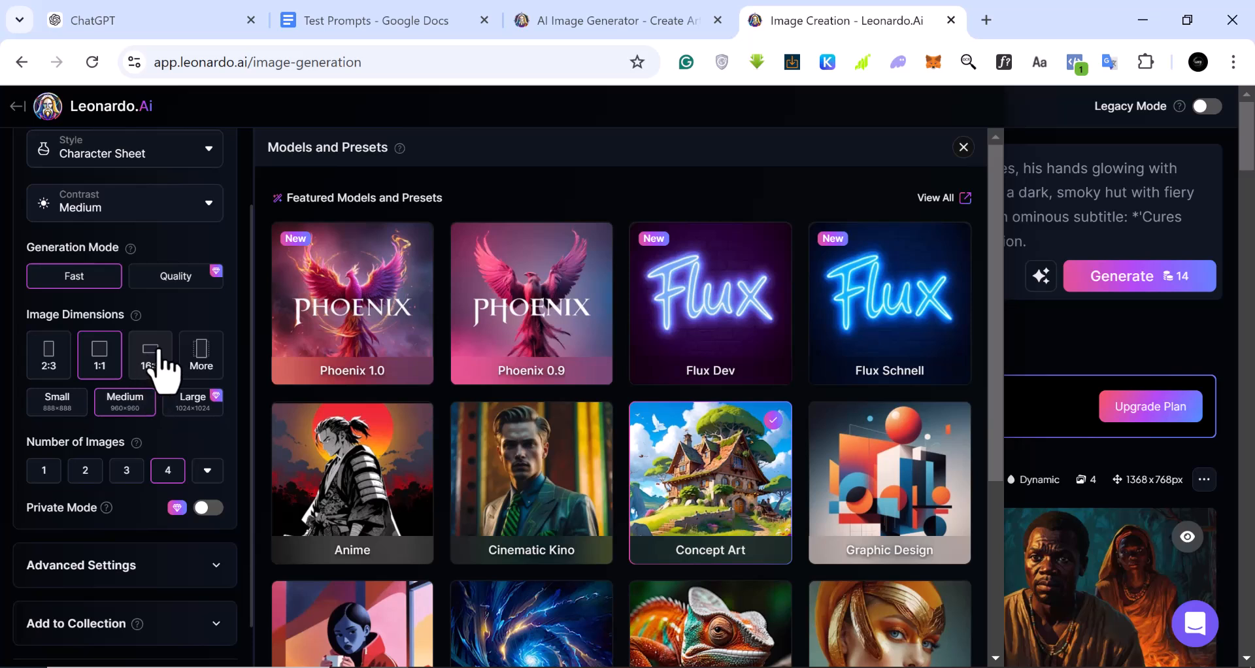
click(161, 364)
scroll(160, 363, down, 1)
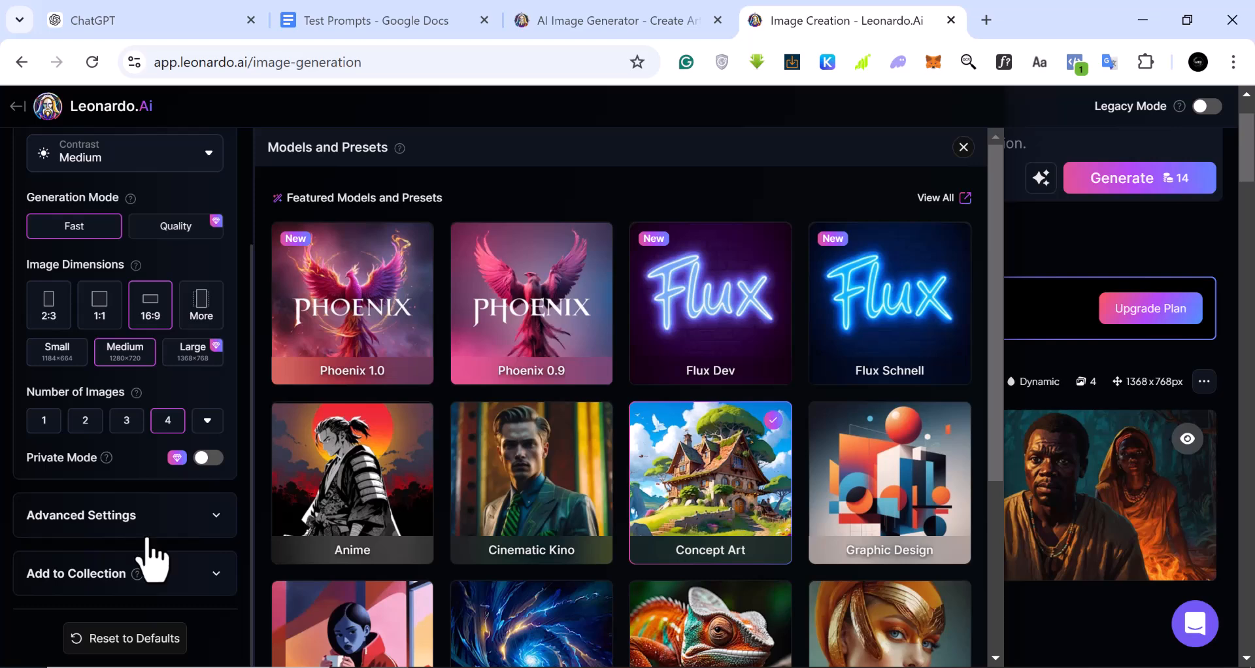
scroll(147, 556, up, 3)
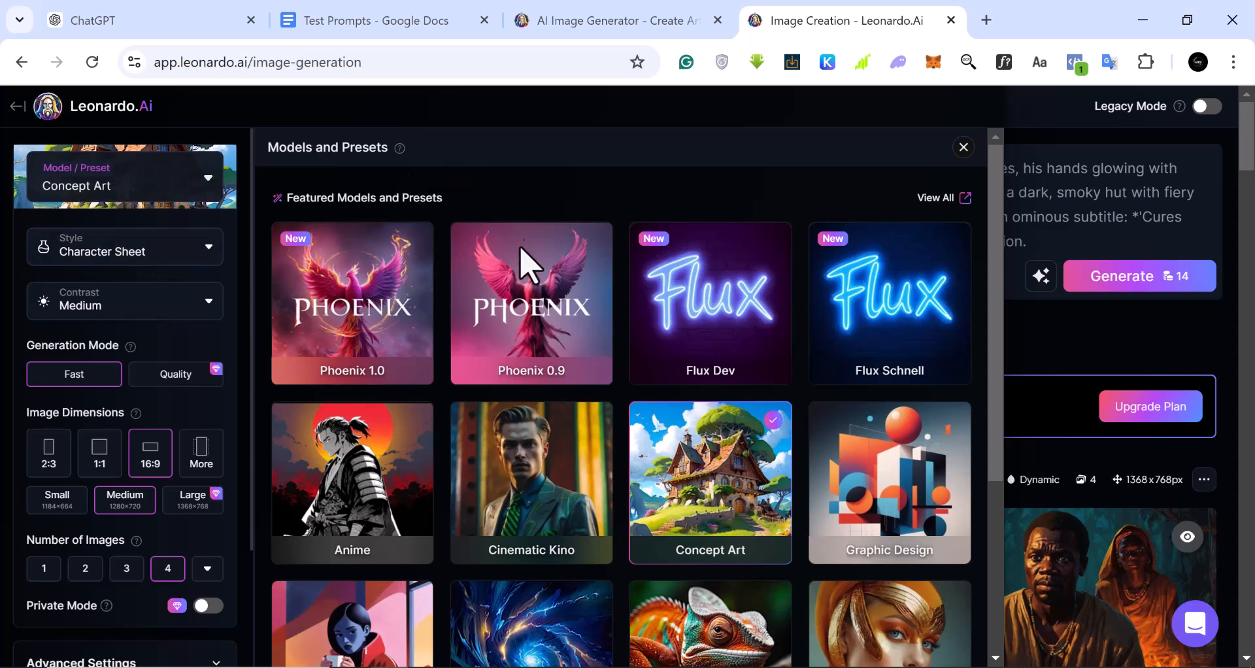
Close the presets list, replace the existing prompt with "A gug woring on a computer", and generate the images
scroll(990, 288, down, 5)
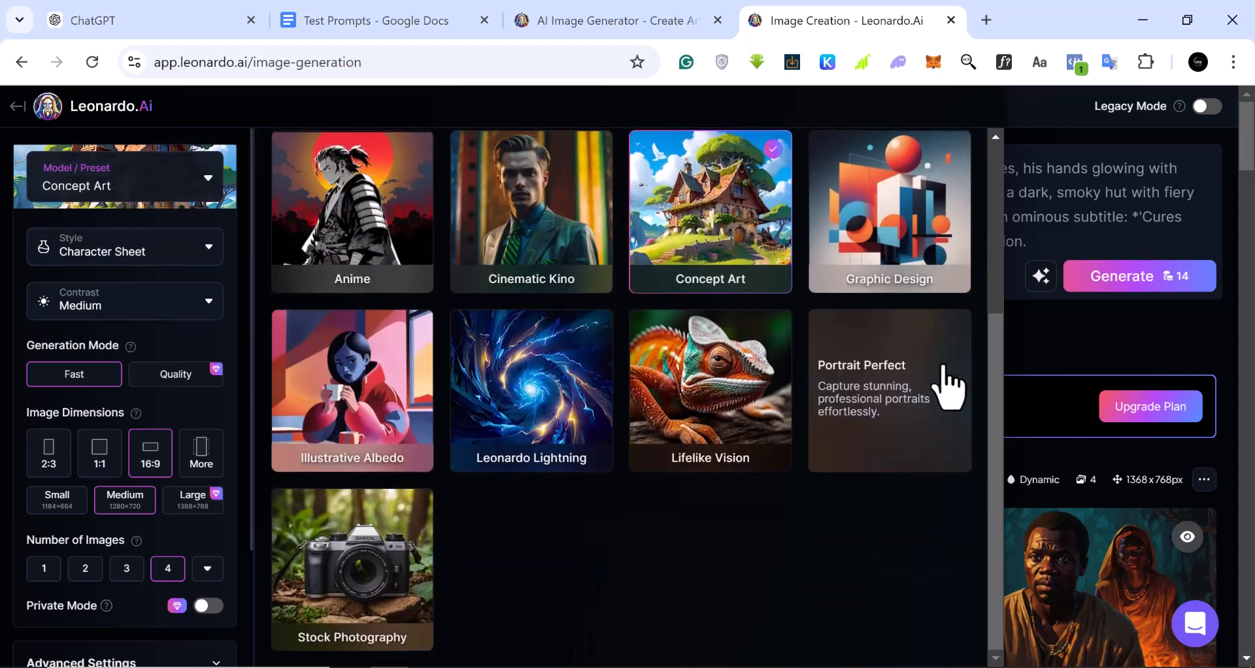
scroll(948, 378, up, 5)
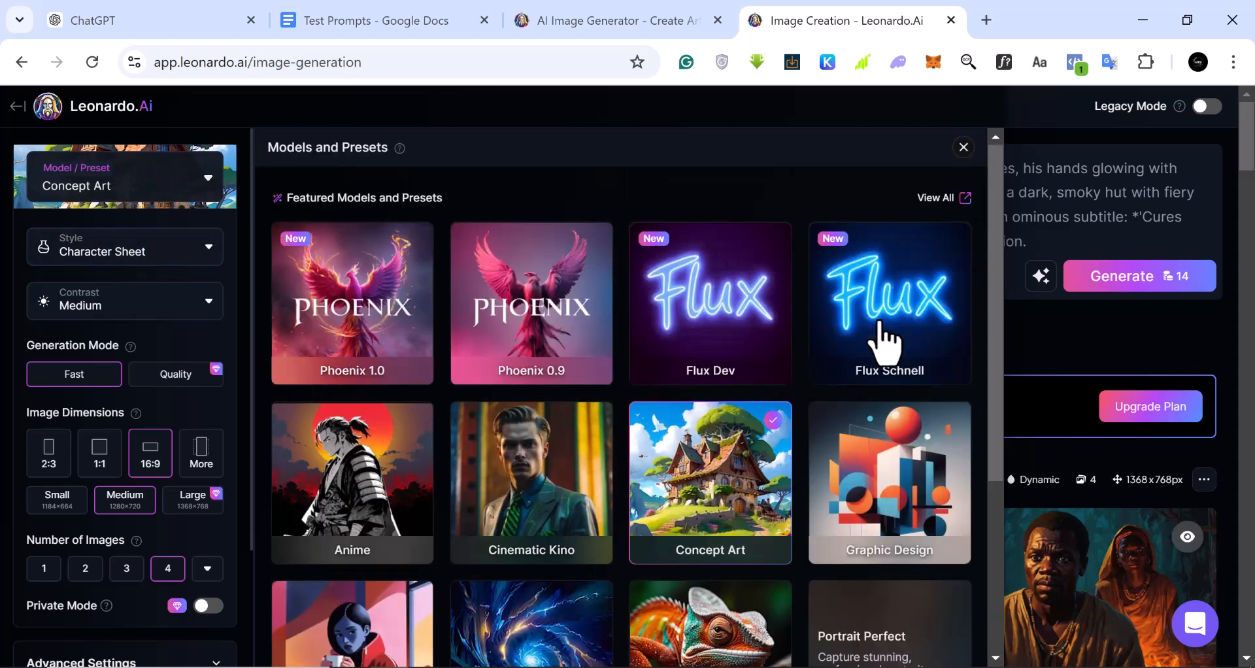
click(963, 147)
double_click(471, 199)
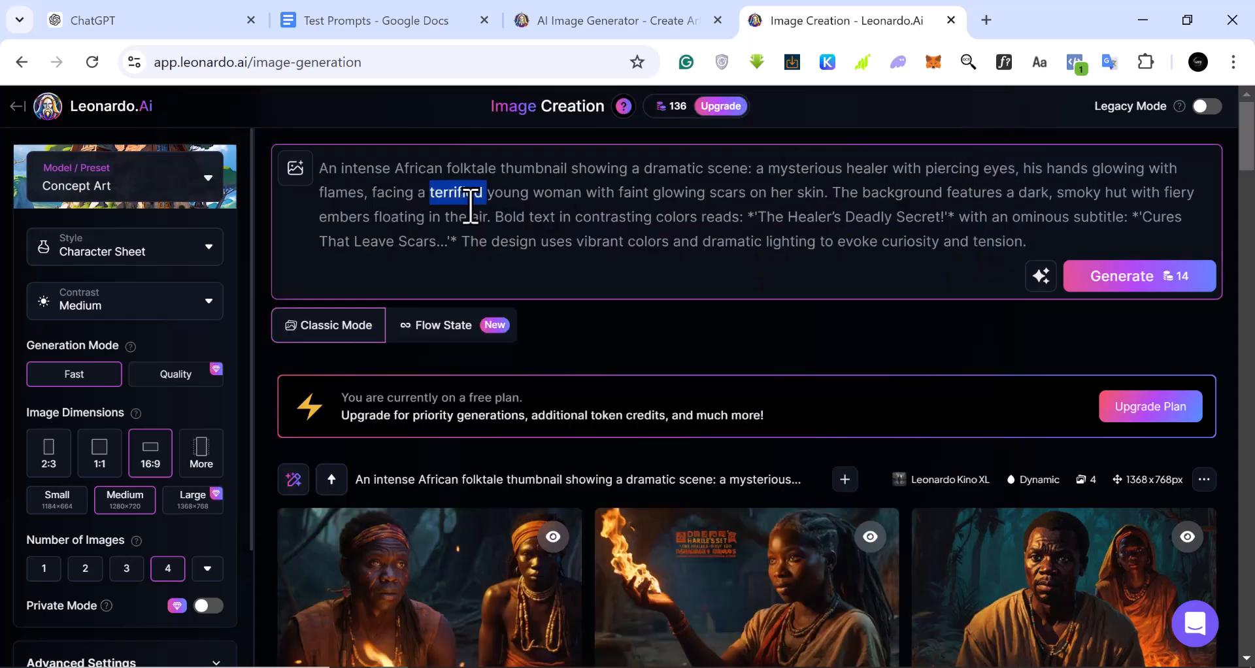
triple_click(471, 207)
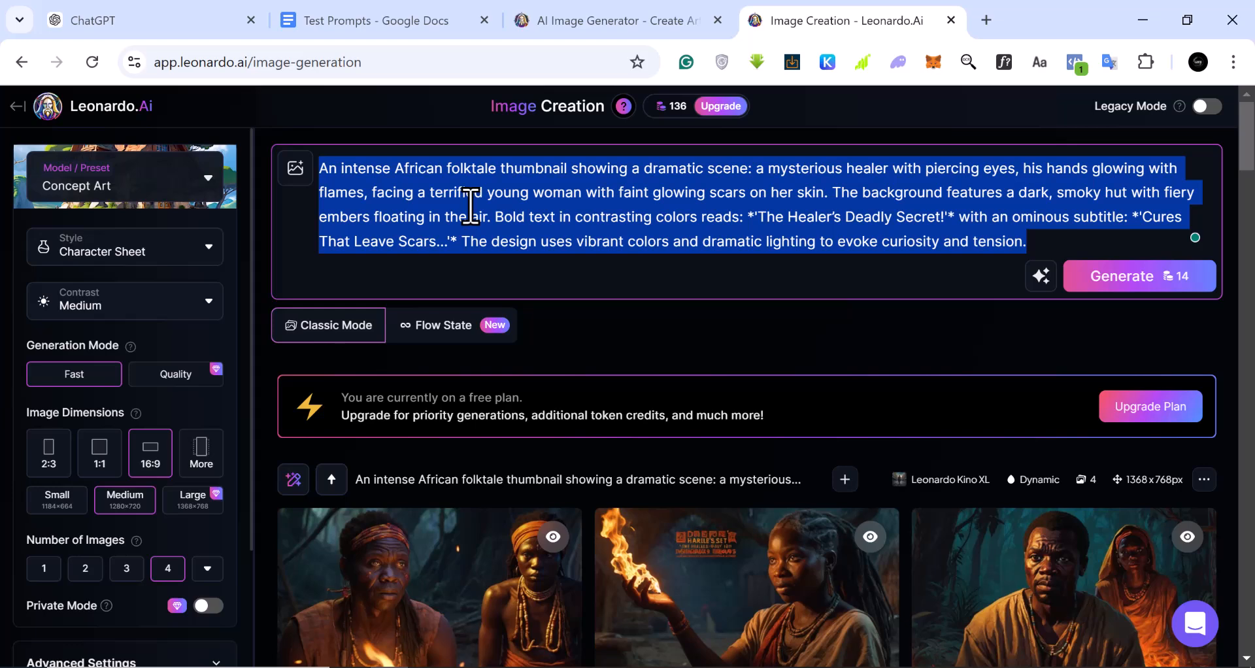
text(A gug woring on)
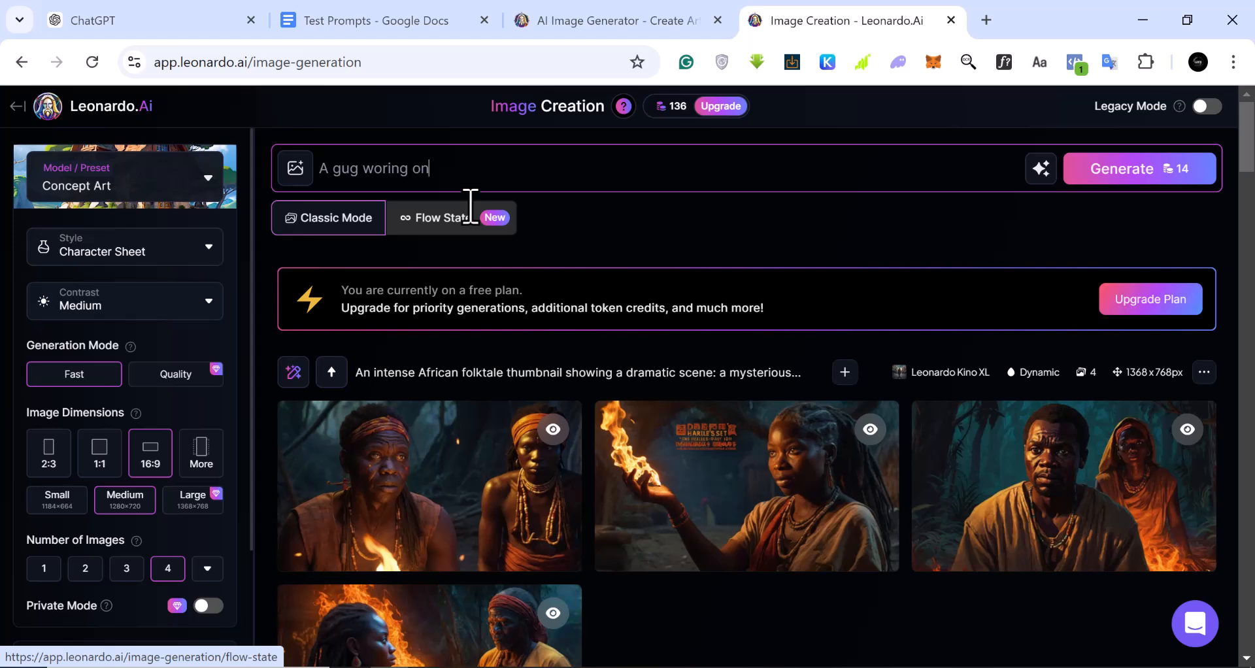
text(er)
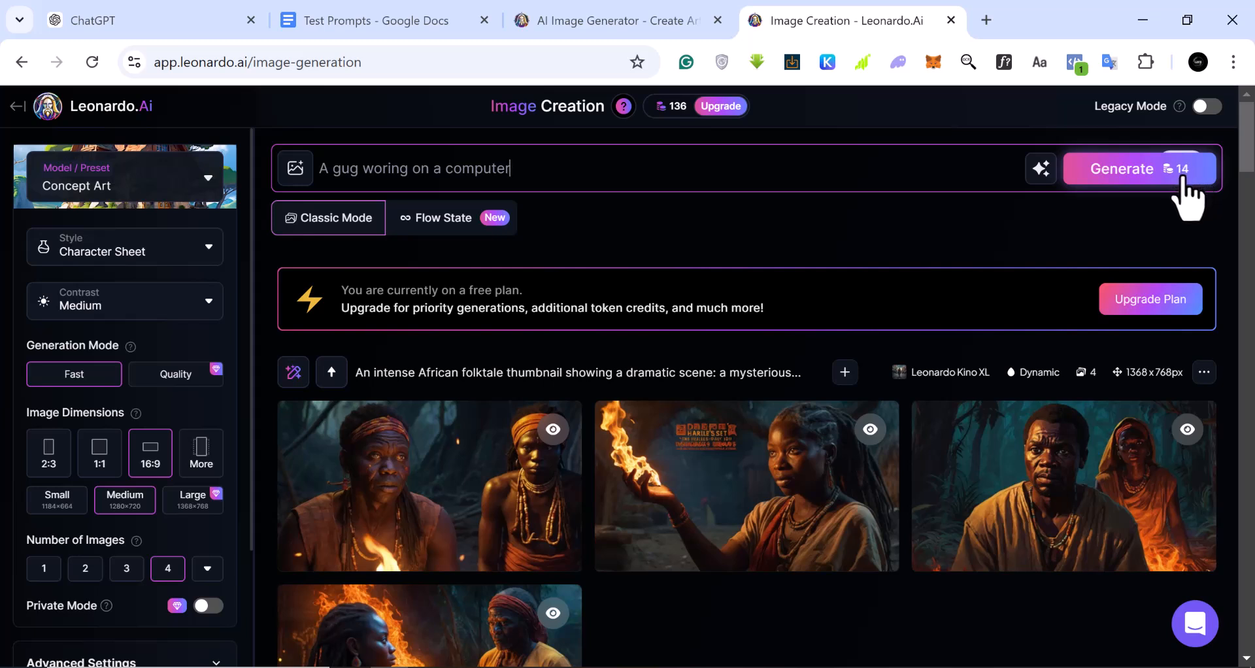
click(1124, 171)
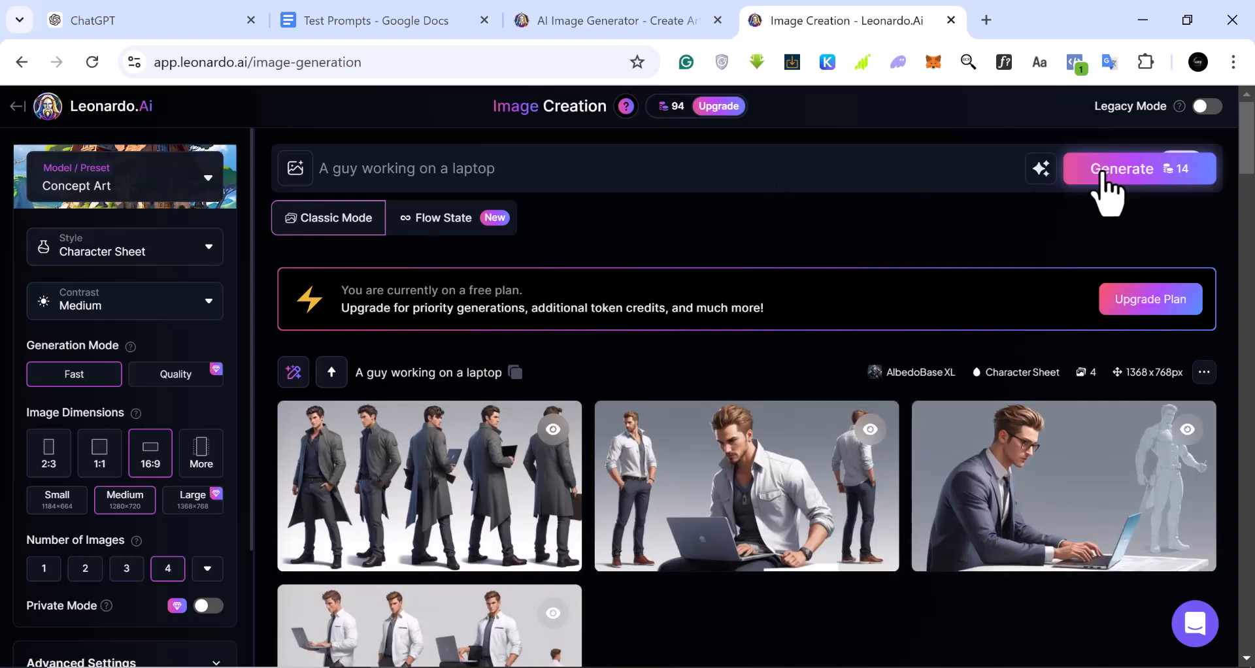
Examine the images generated for the prompt "A guy working on a laptop"
scroll(743, 331, down, 2)
mouse_move(748, 333)
scroll(752, 334, up, 2)
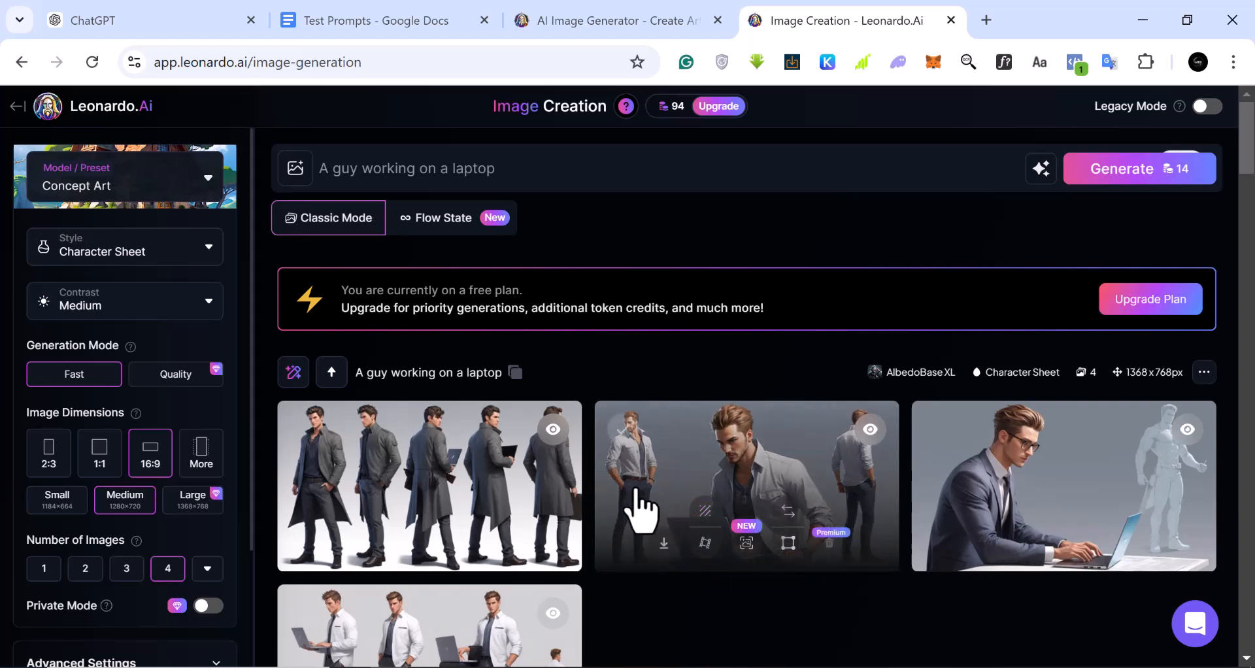
scroll(509, 608, down, 2)
scroll(463, 602, up, 2)
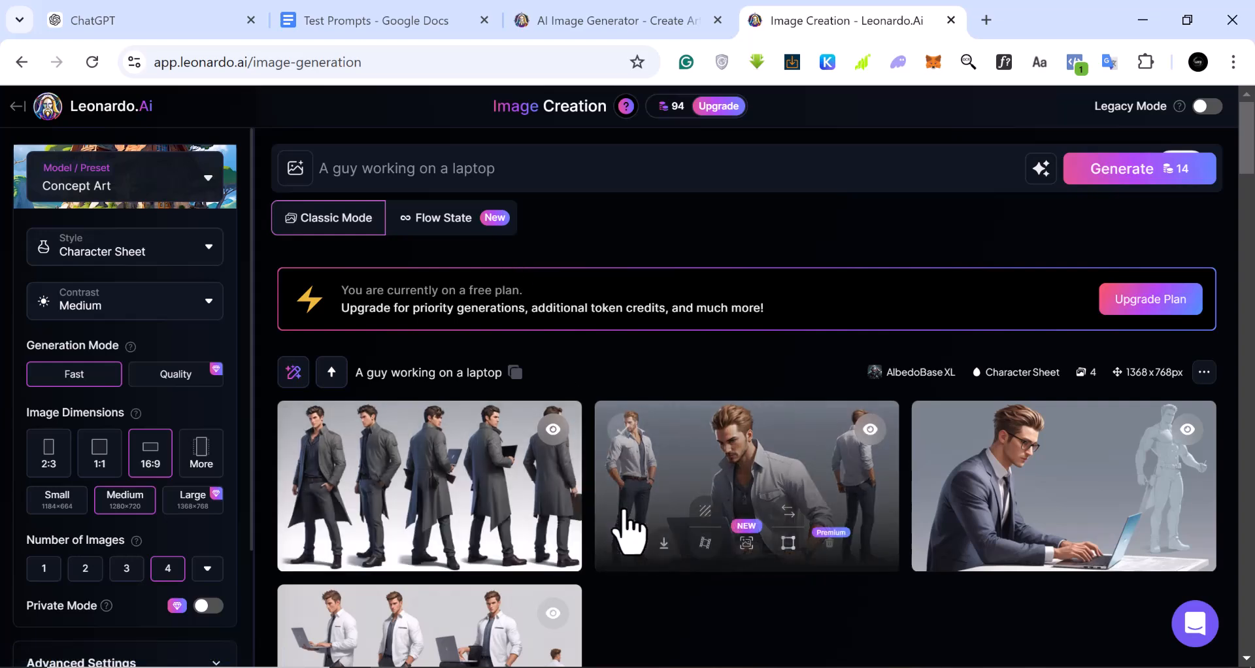
Copy the first prompt's text, about the wise elder beneath the baobab tree, from the Test Prompts document and return to Leonardo.Ai Image Creation
click(397, 24)
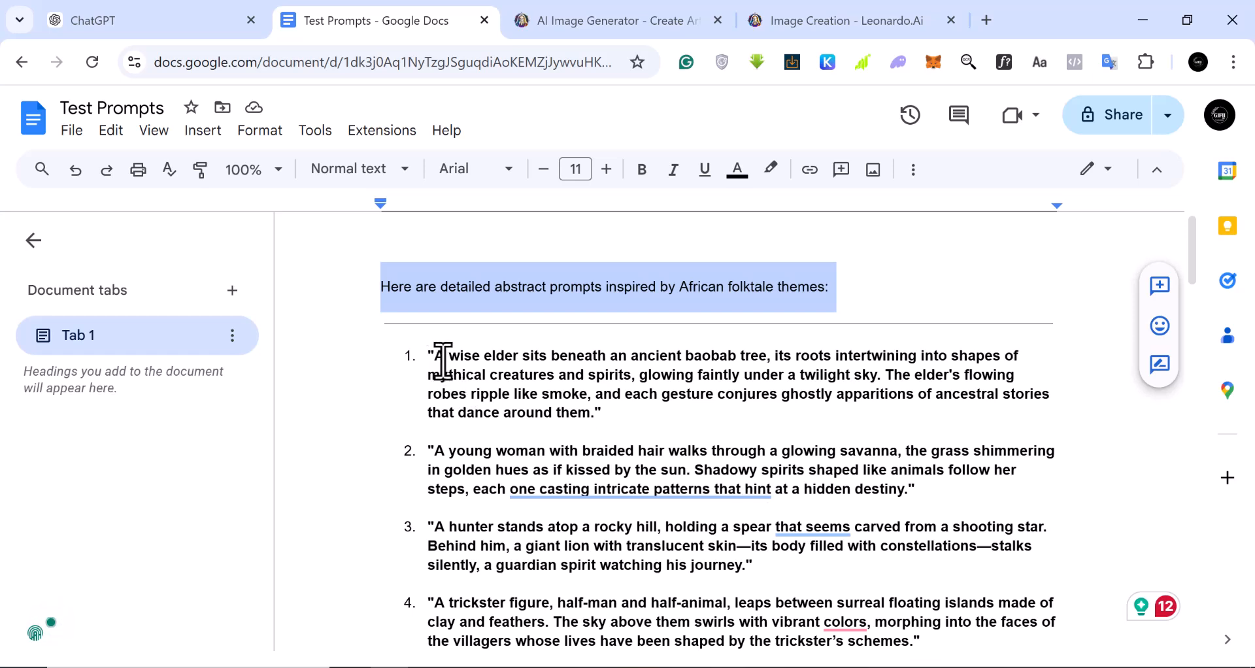
click(435, 356)
drag(550, 392, 582, 412)
right_click(546, 394)
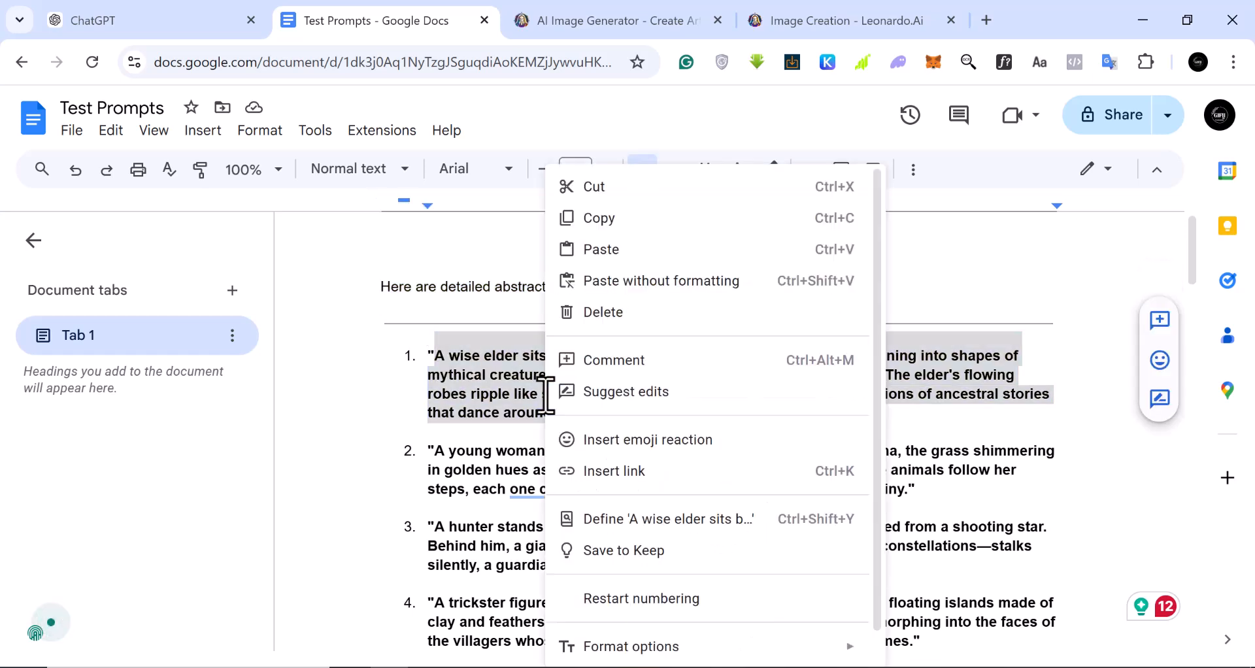
click(619, 218)
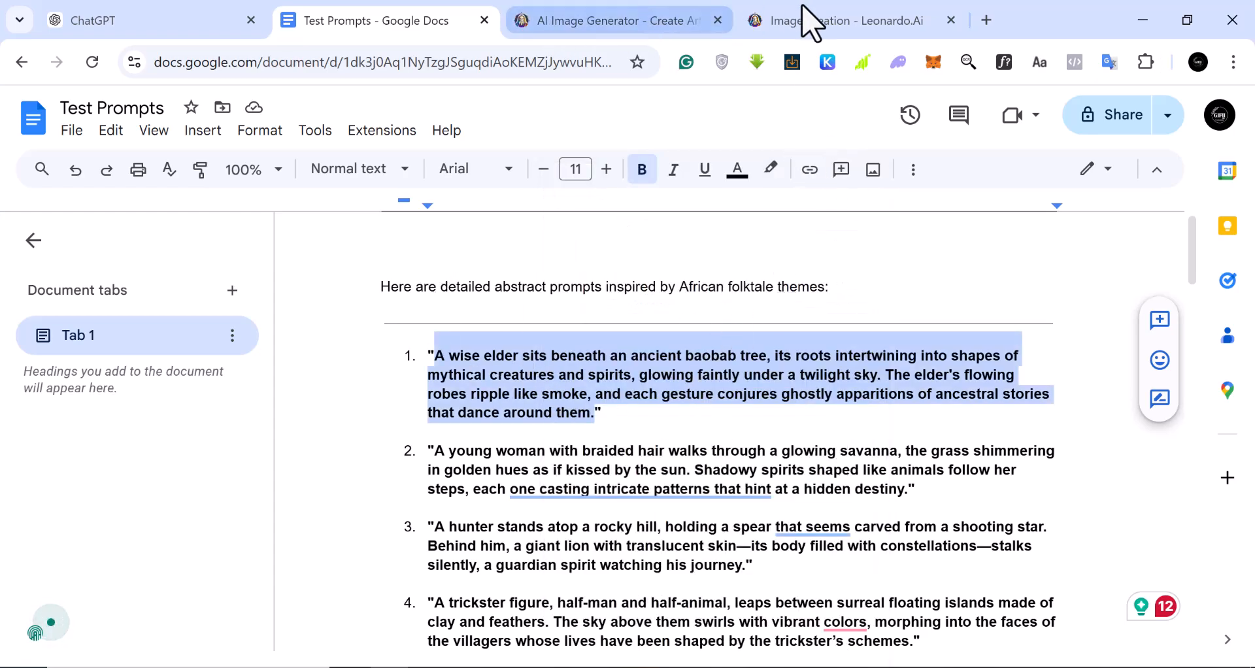
click(815, 20)
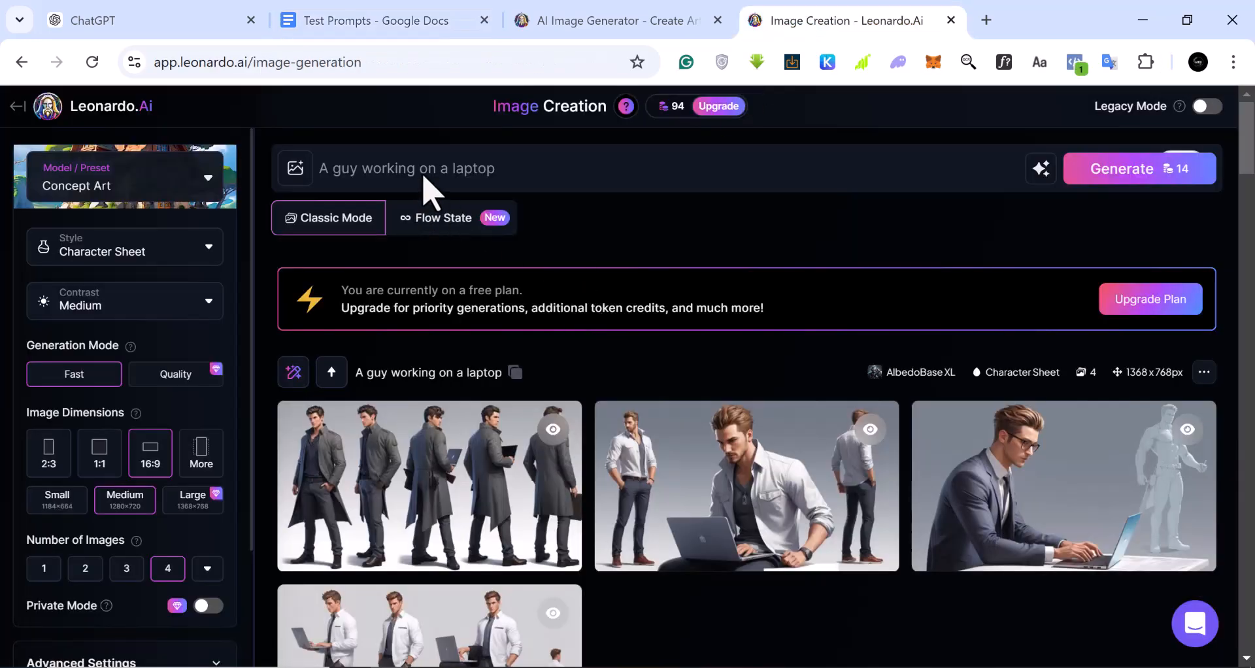
Replace the existing prompt with the copied text about the wise elder beneath the ancient baobab tree and generate the images
triple_click(482, 170)
right_click(483, 173)
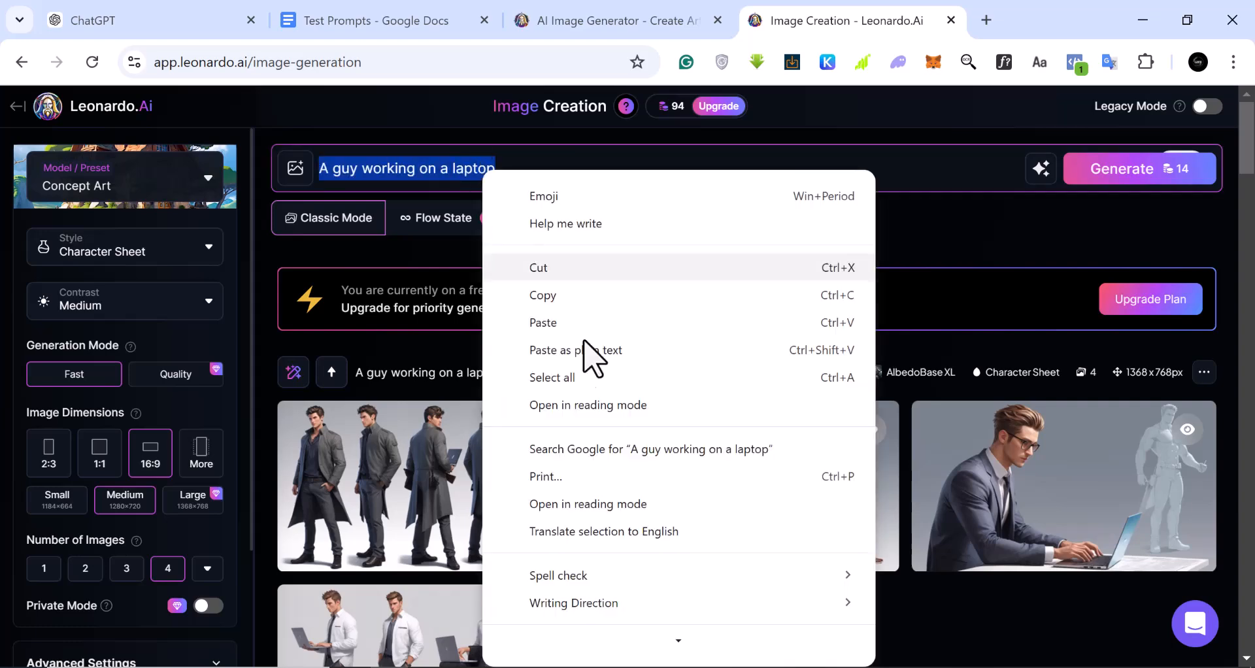
click(562, 334)
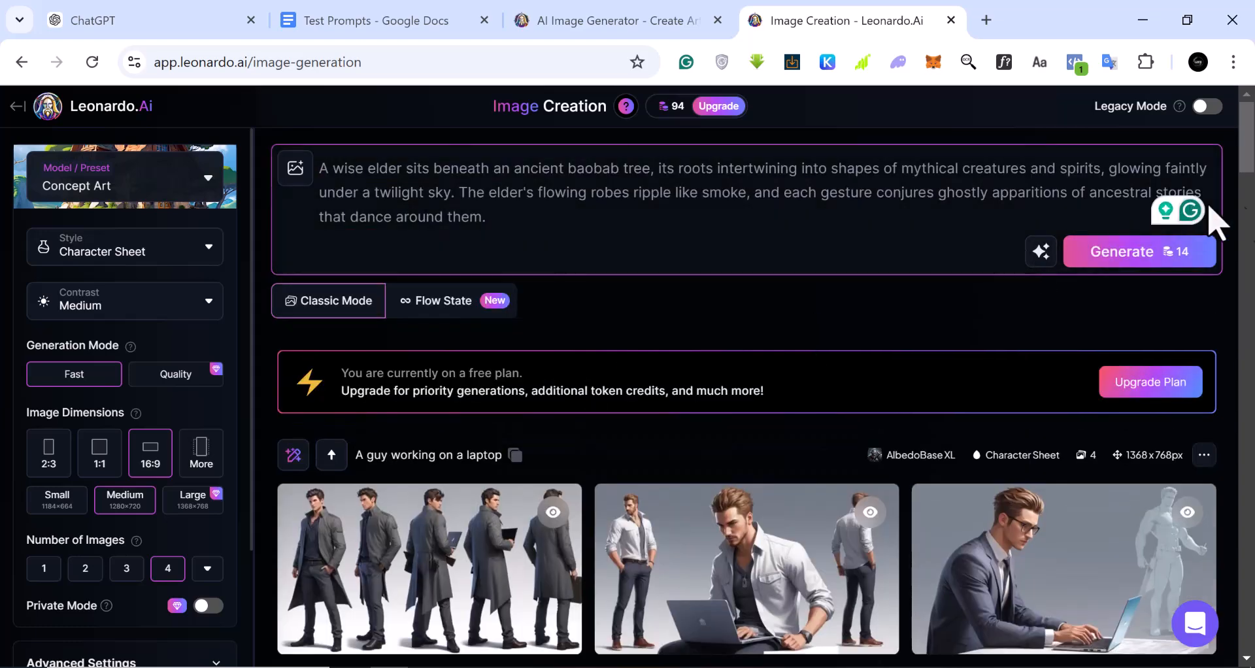
click(1123, 252)
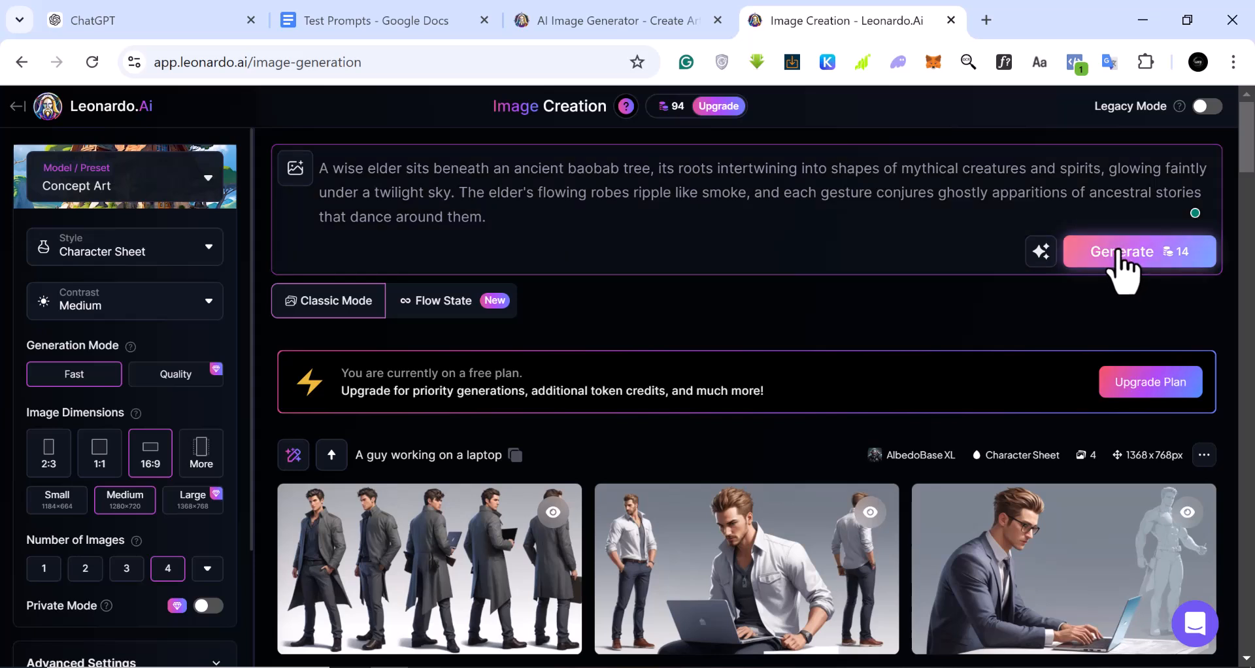
click(1119, 251)
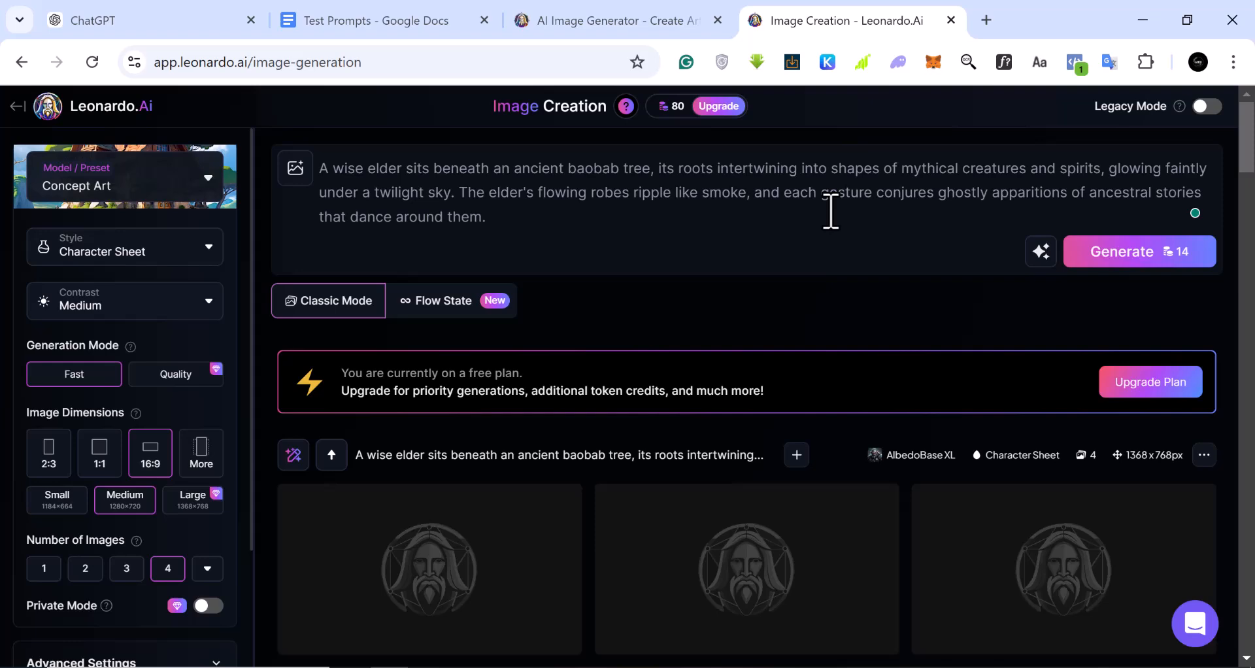
Examine the four images generated for the wise elder prompt one after another in the enlarged view
scroll(758, 297, down, 3)
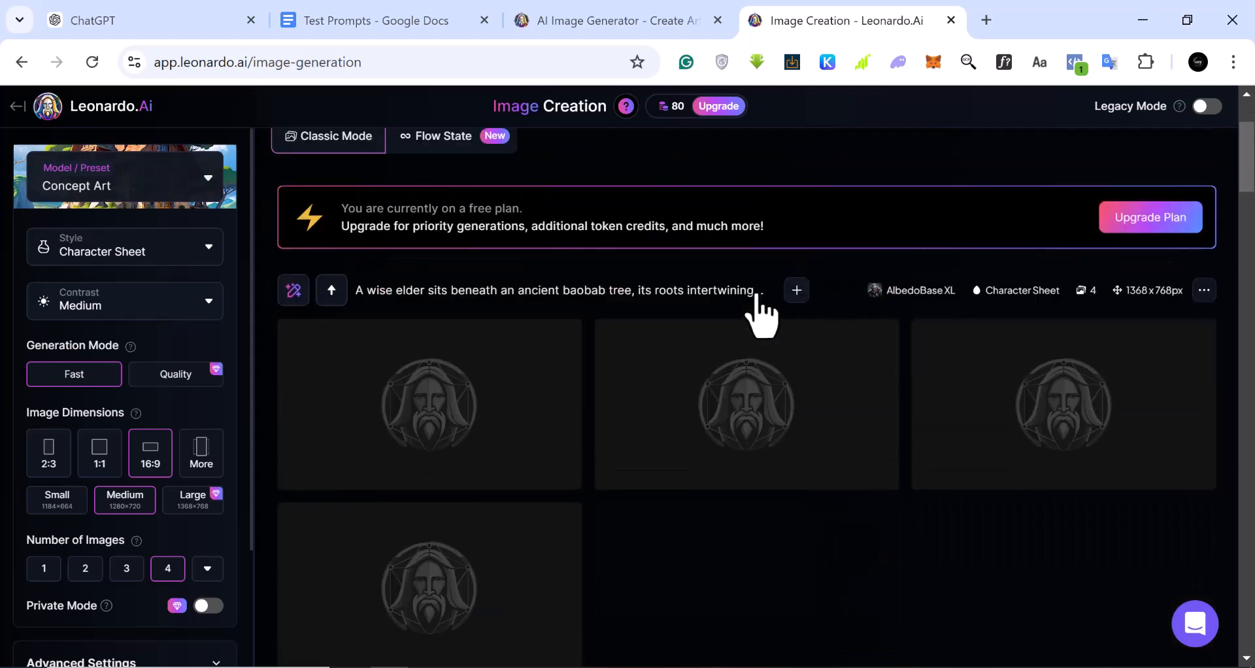
scroll(756, 310, up, 1)
scroll(756, 289, down, 2)
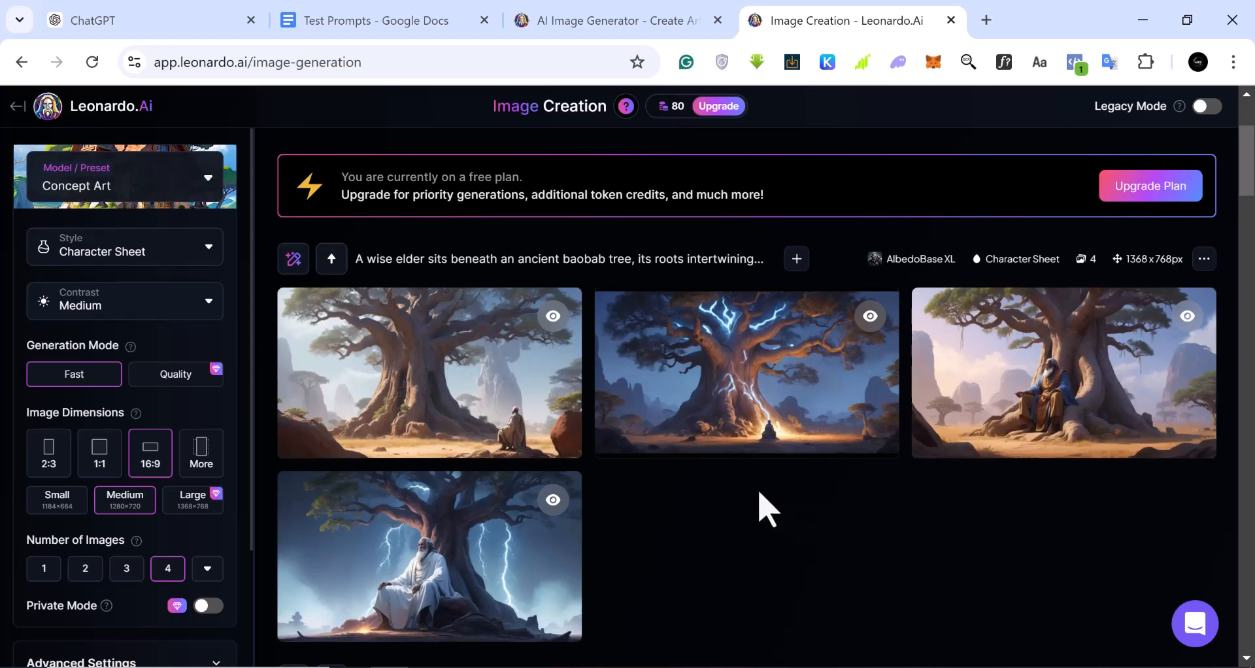
mouse_move(415, 378)
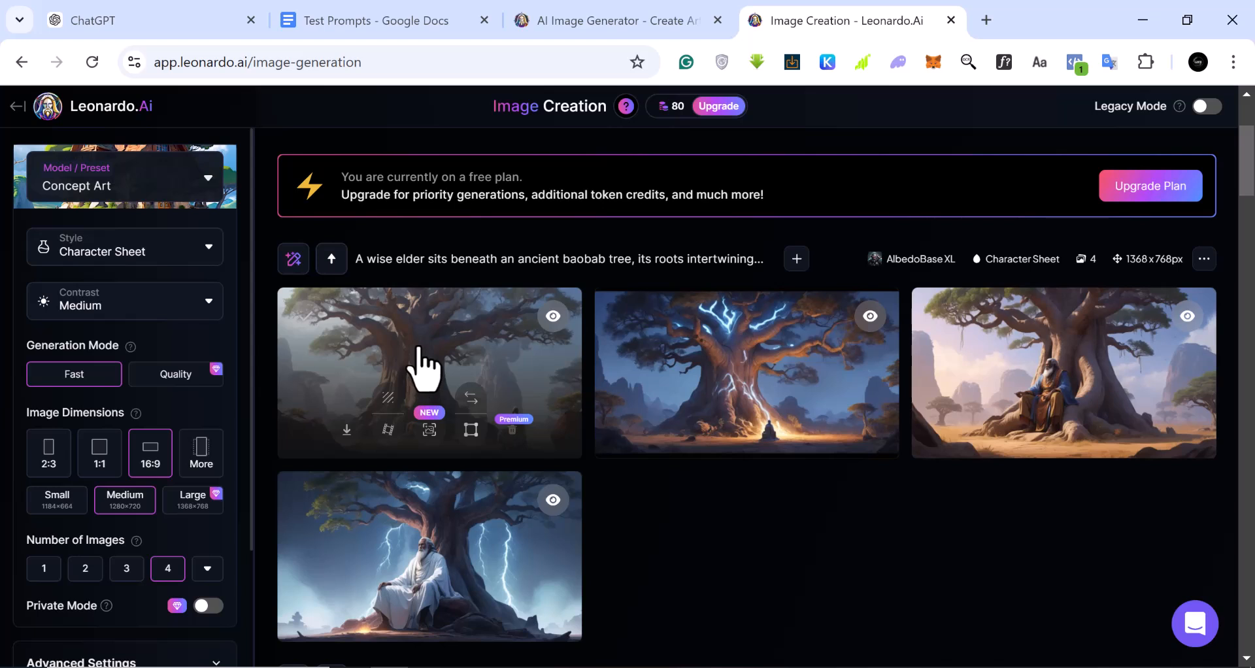
click(419, 366)
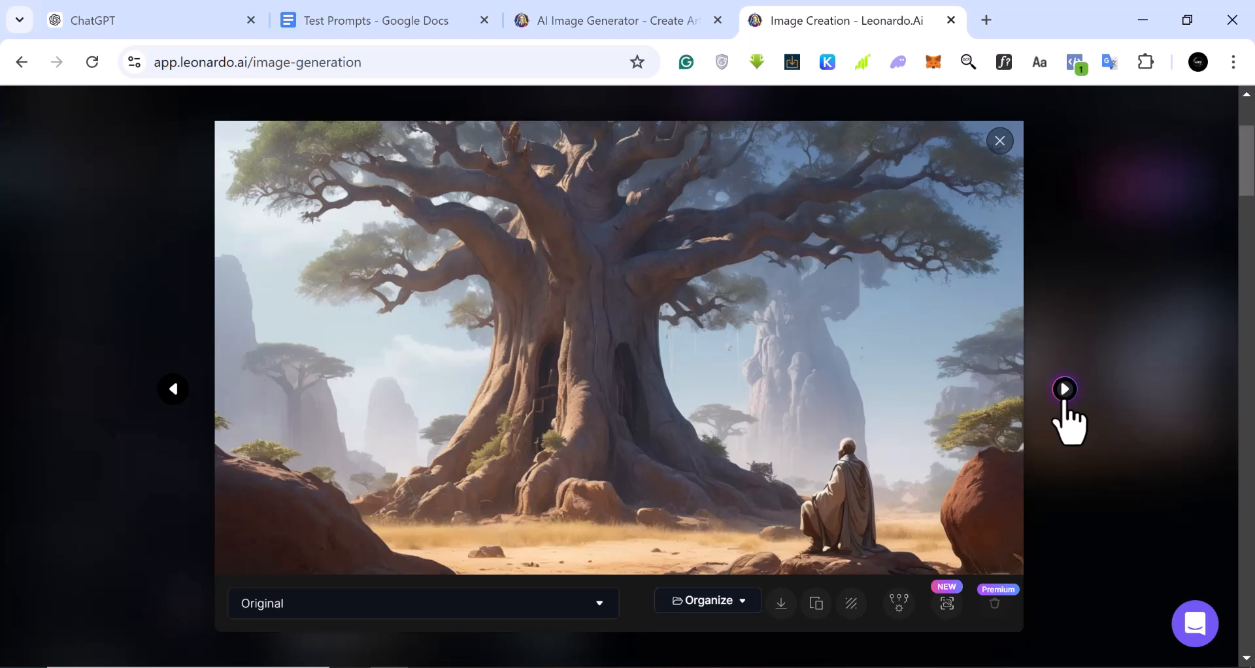
click(1064, 390)
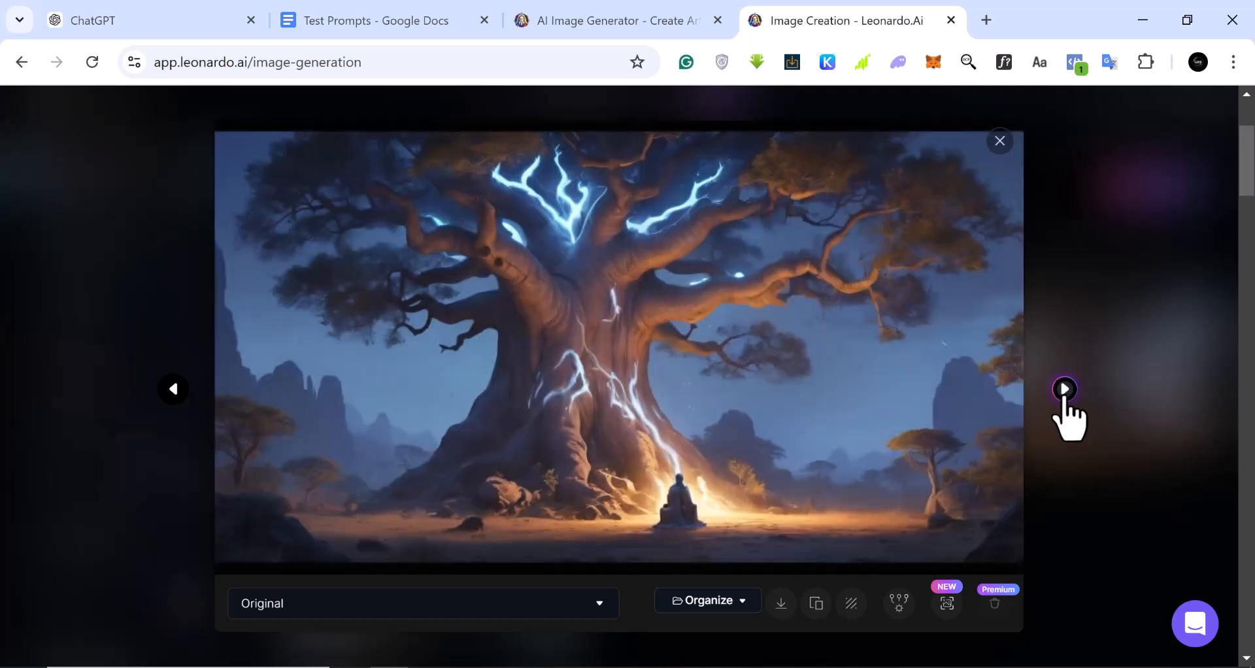
click(1064, 389)
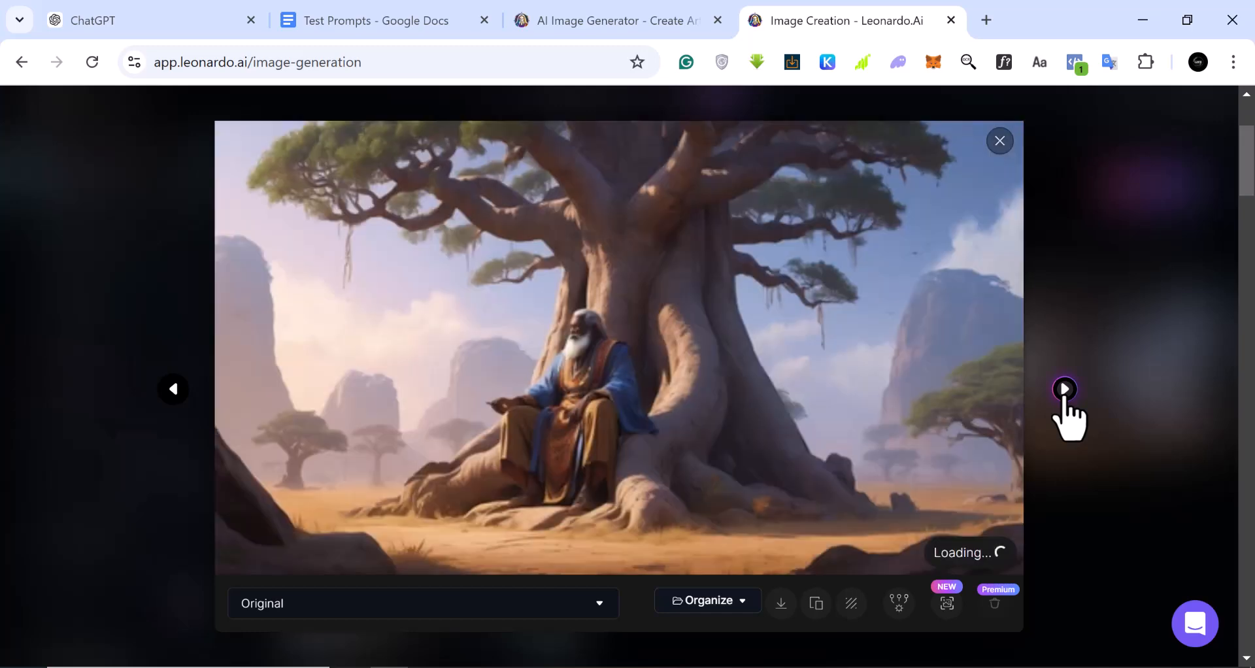
click(1064, 390)
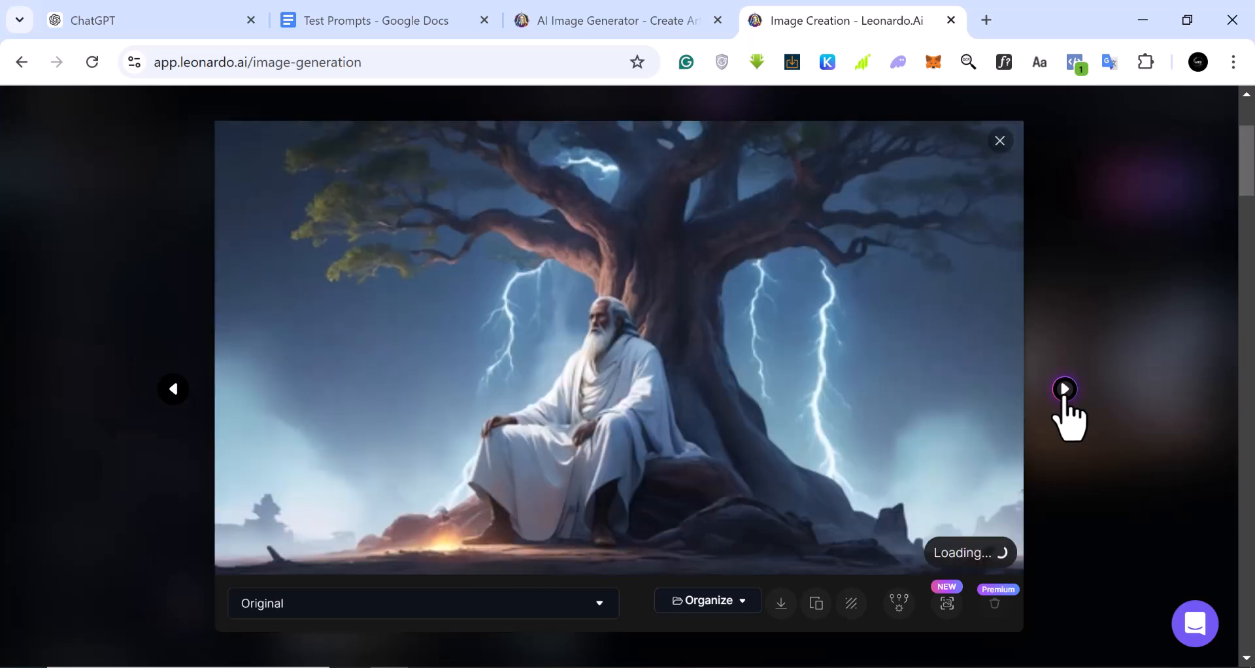
Go back to the second baobab image, with the glowing blue branches, download it, and close the enlarged view
click(173, 390)
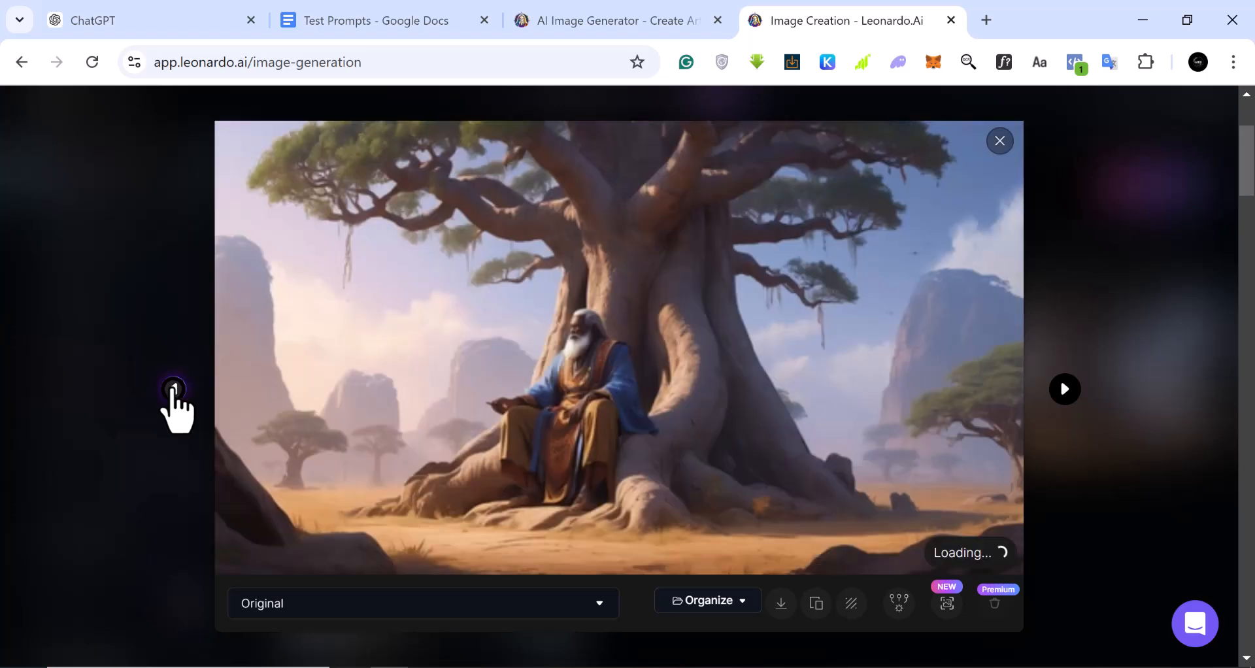
click(174, 390)
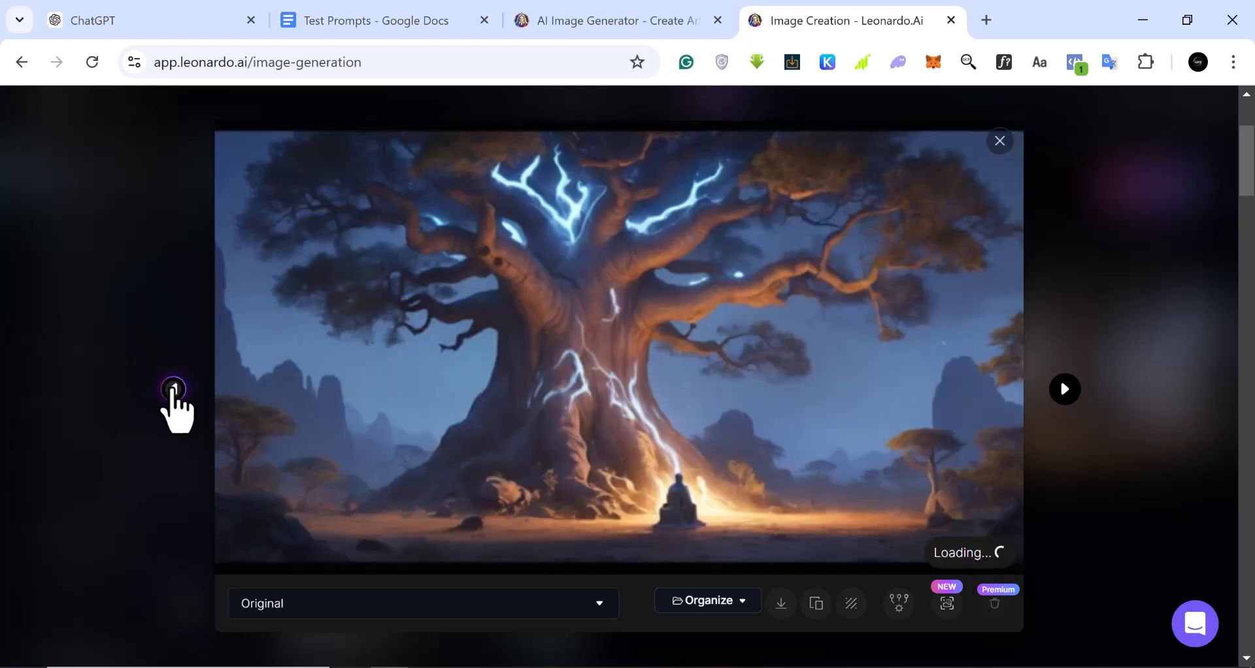
click(781, 605)
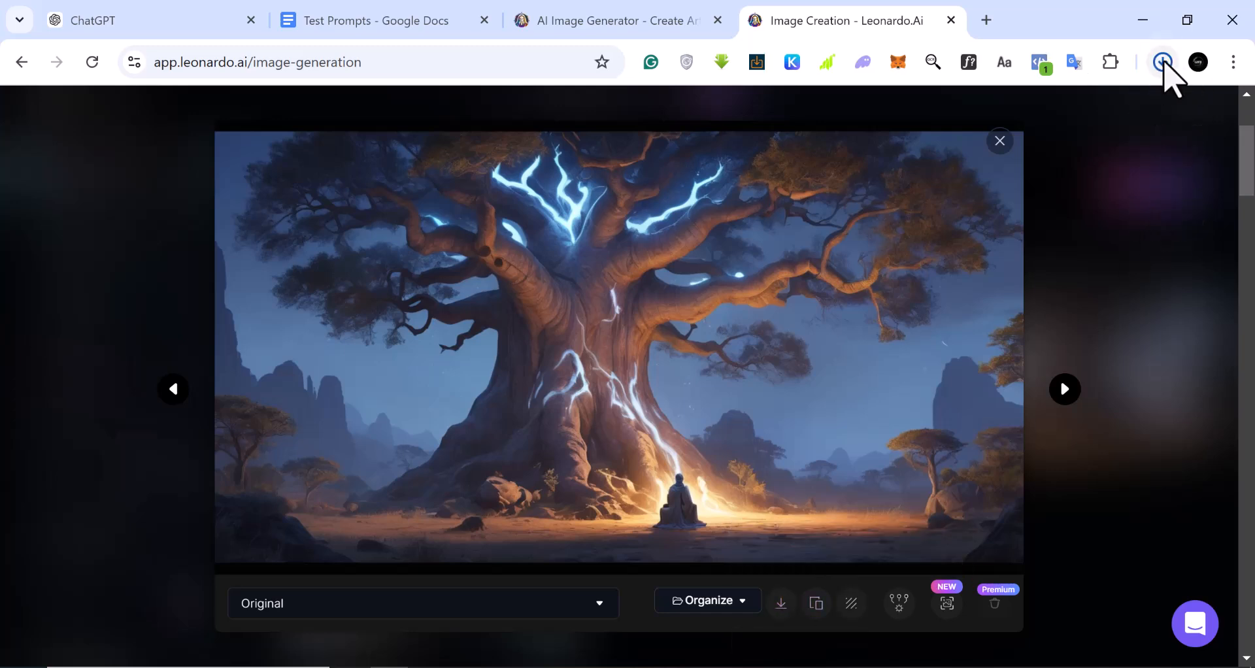
click(790, 157)
click(1005, 154)
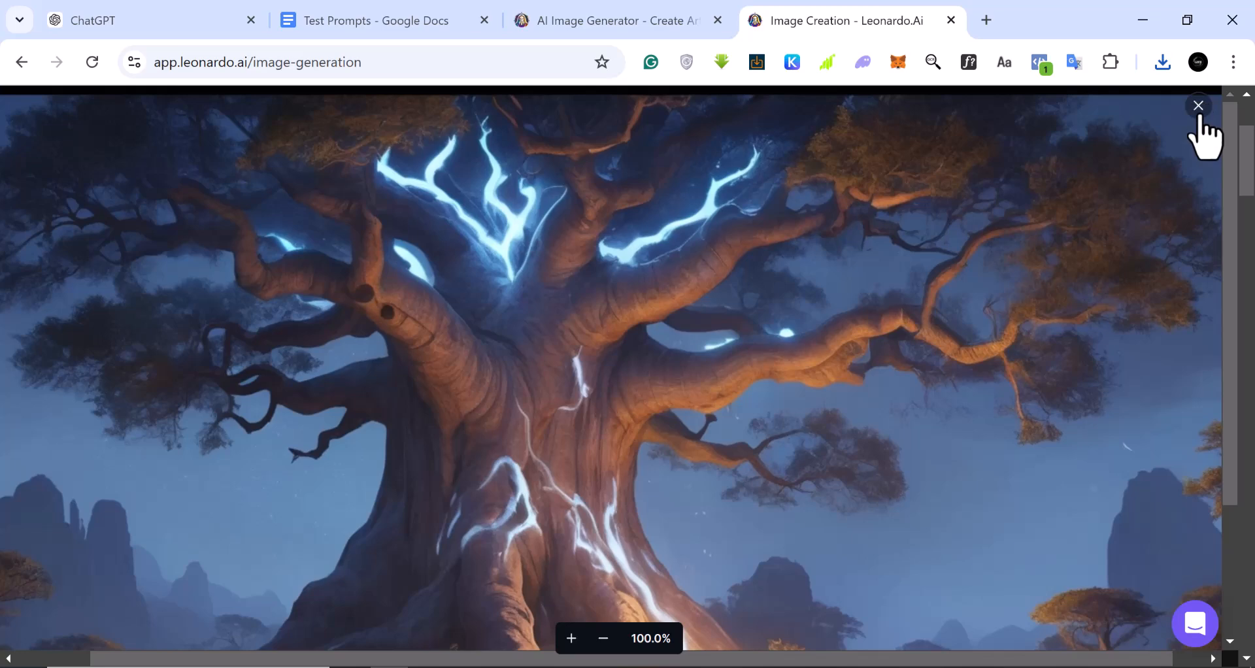
click(1198, 106)
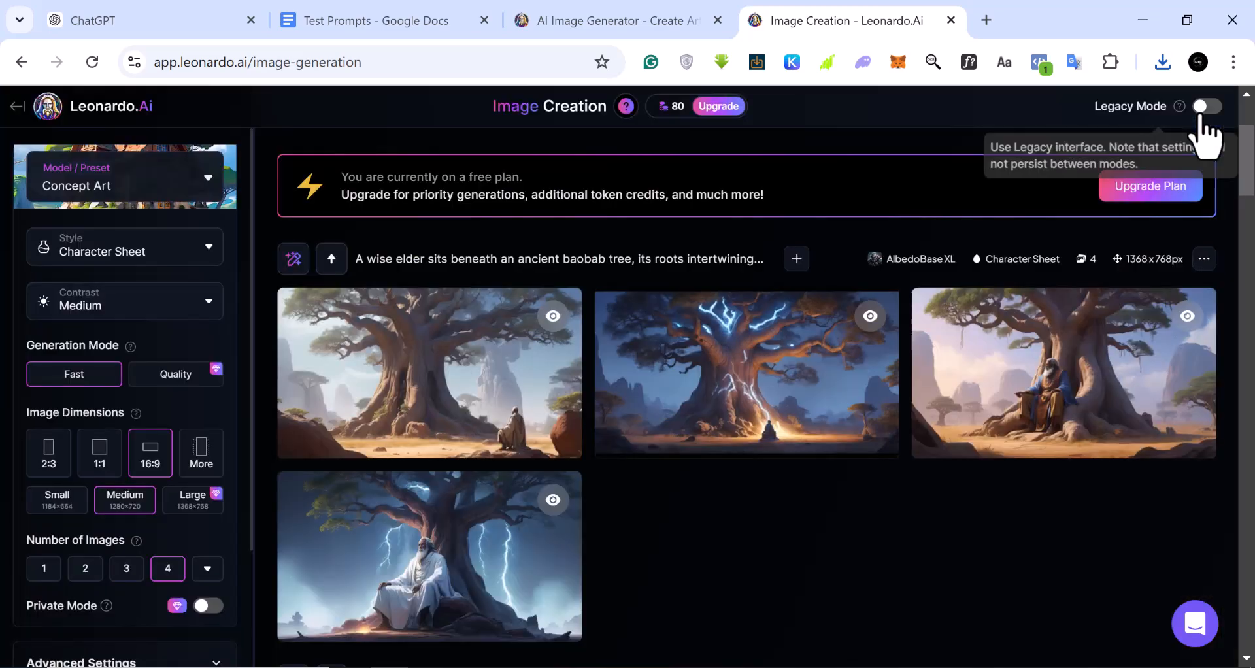
mouse_move(495, 408)
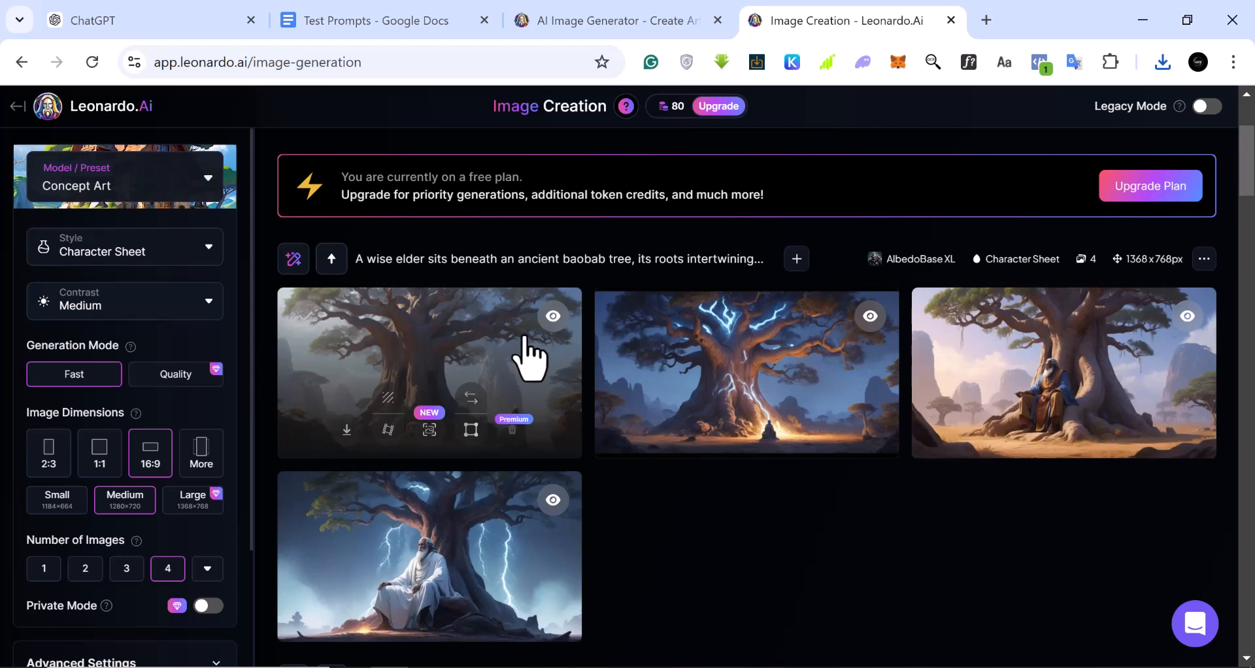